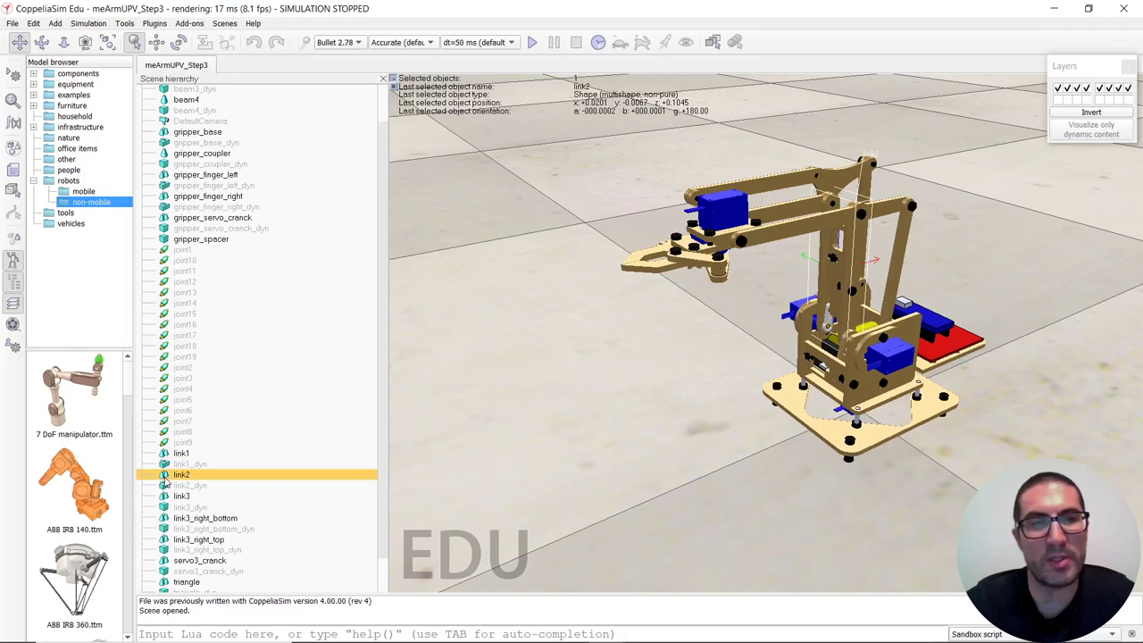
# Identify the link1, link2, link3, link3_right_bottom, link3_right_top, triangle and beam4 shapes on the robot arm
pyautogui.click(167, 454)
pyautogui.click(165, 475)
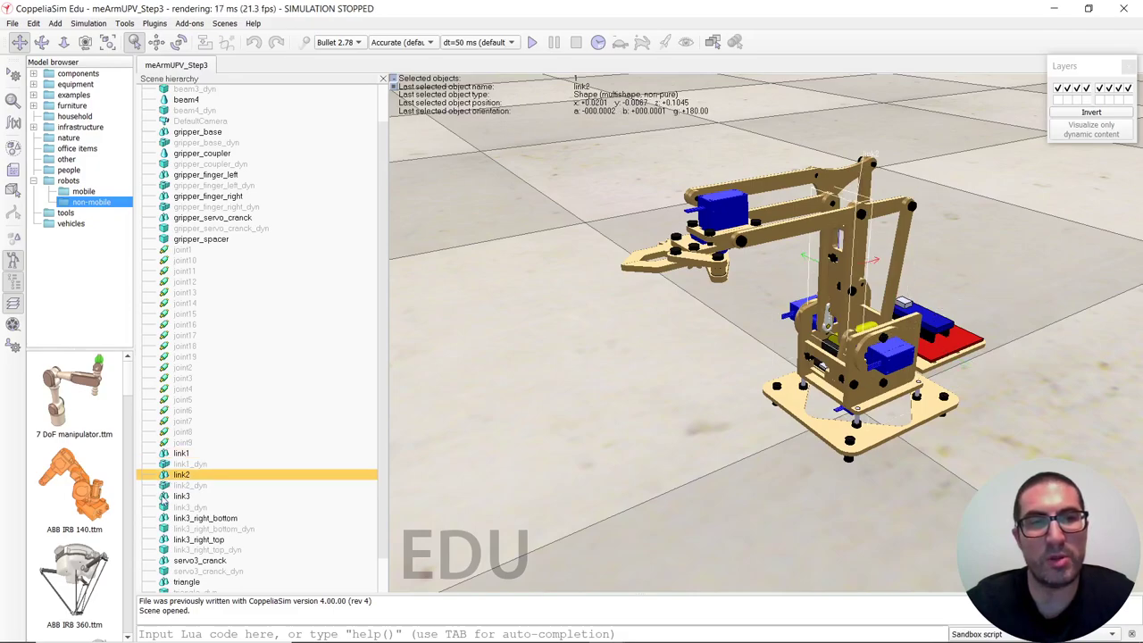
pyautogui.click(165, 498)
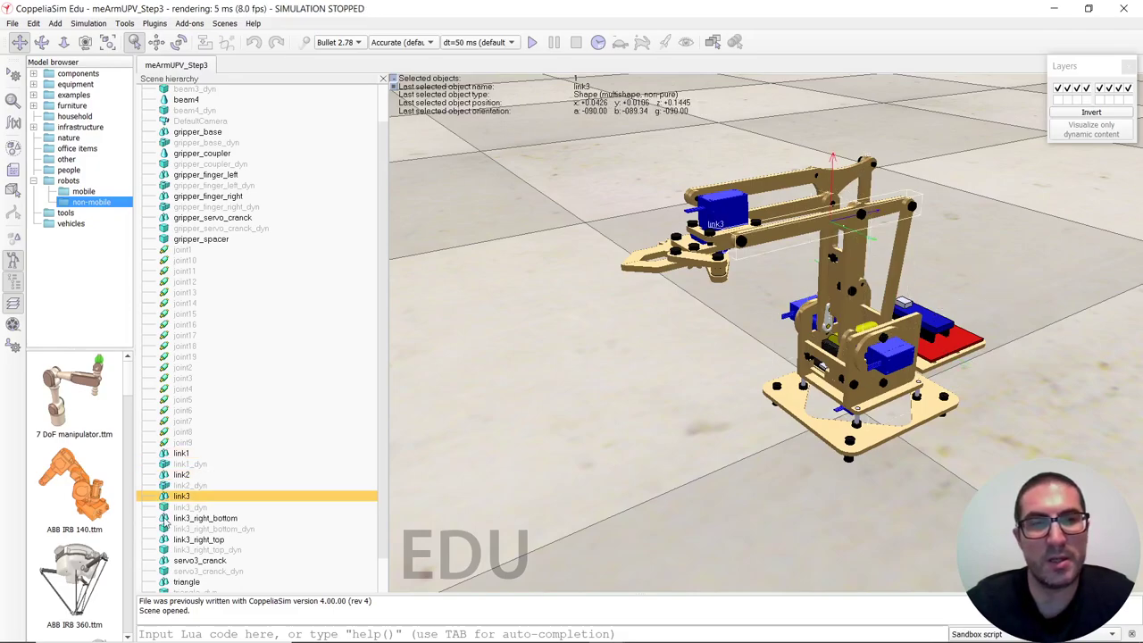
pyautogui.click(165, 520)
pyautogui.click(41, 42)
pyautogui.moveTo(715, 223); pyautogui.dragTo(926, 225)
pyautogui.click(178, 541)
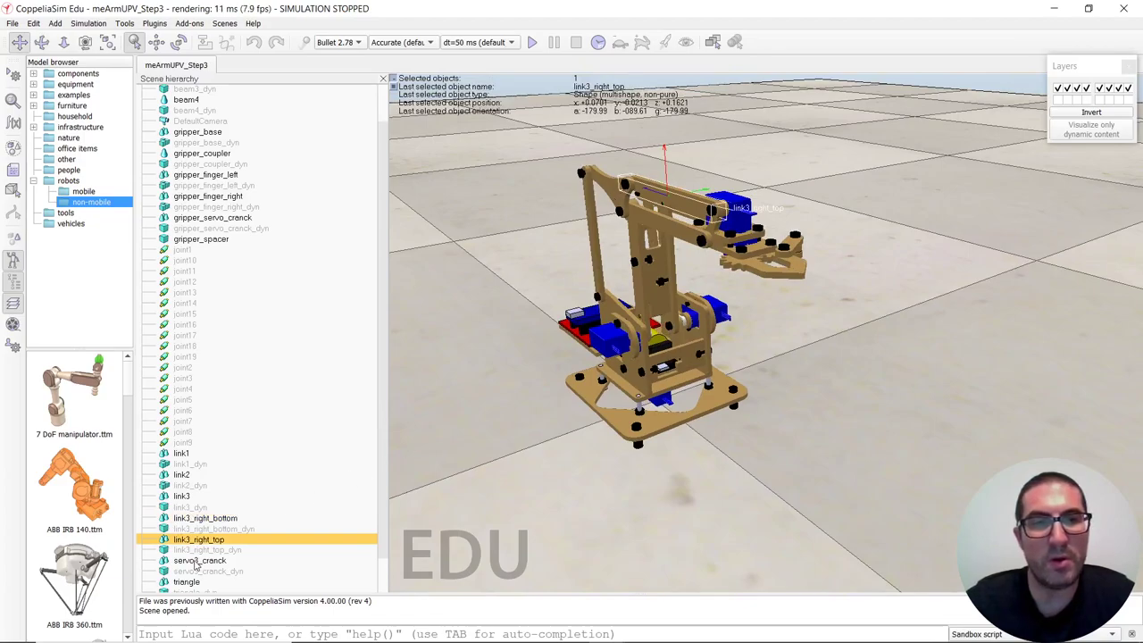
pyautogui.click(187, 583)
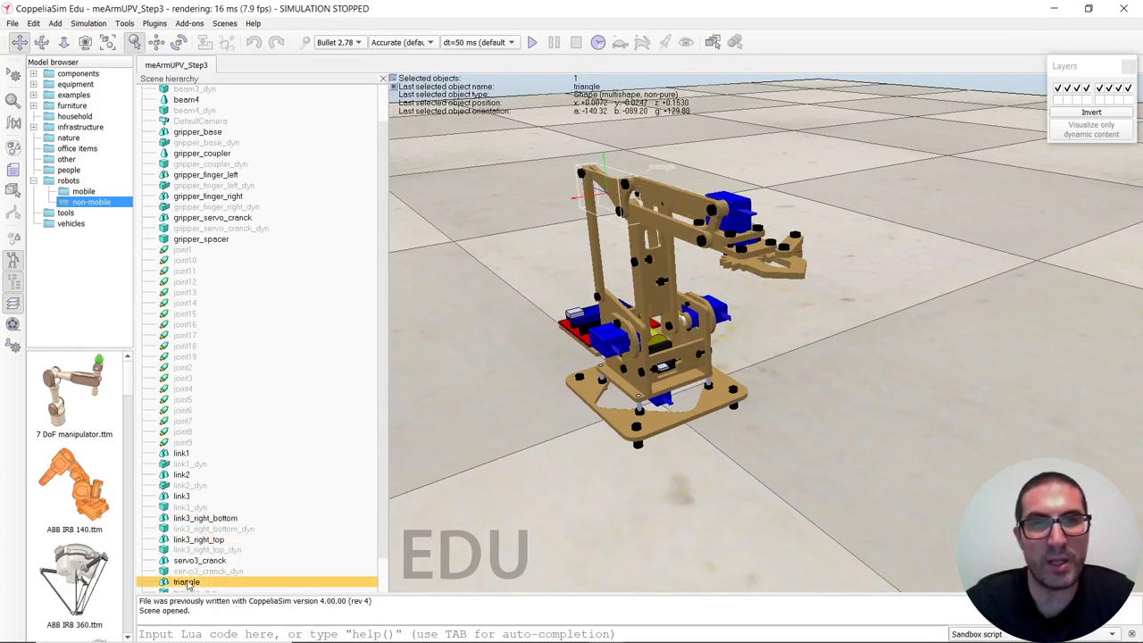
pyautogui.click(187, 100)
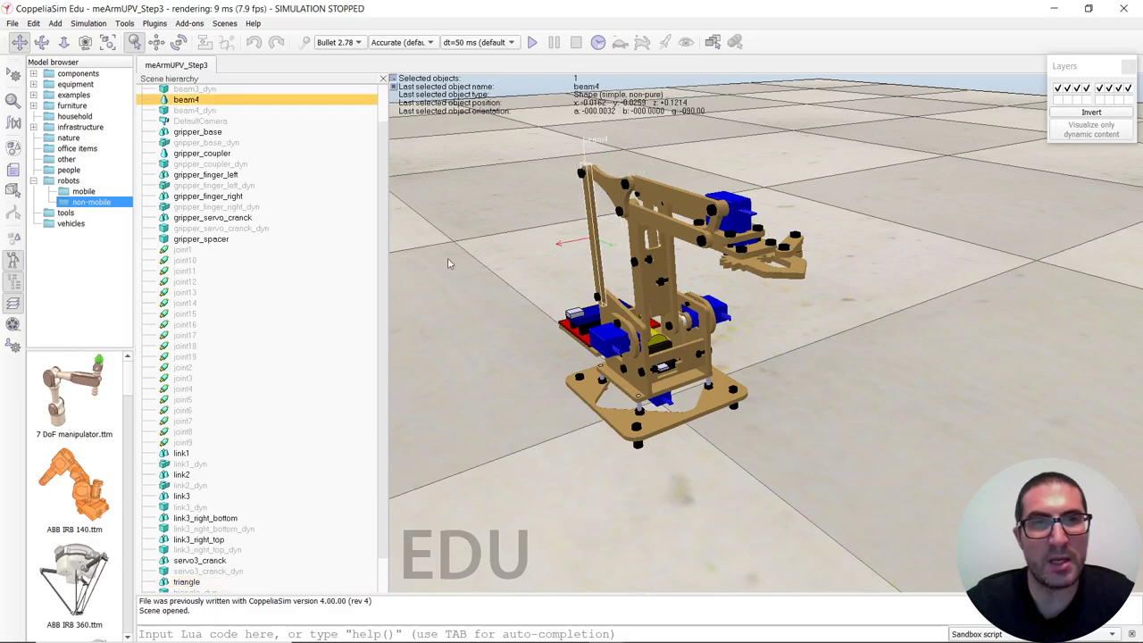
pyautogui.click(41, 42)
pyautogui.moveTo(679, 348); pyautogui.dragTo(707, 434)
pyautogui.click(712, 436)
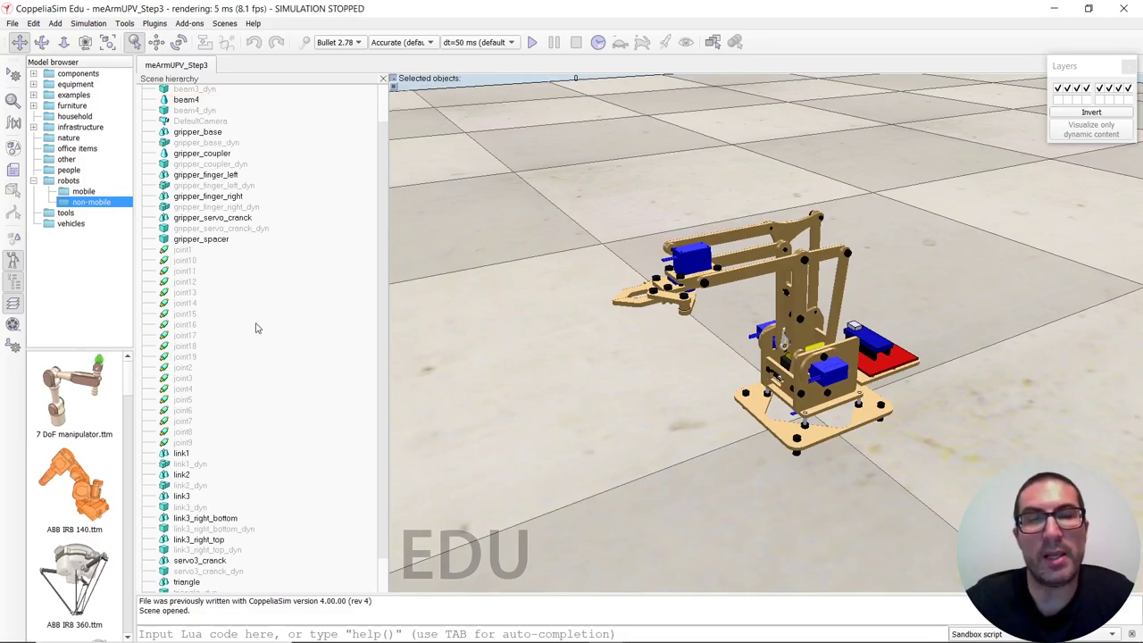
# Enable the motor and the control loop in the dynamic properties of joint1
pyautogui.doubleClick(163, 251)
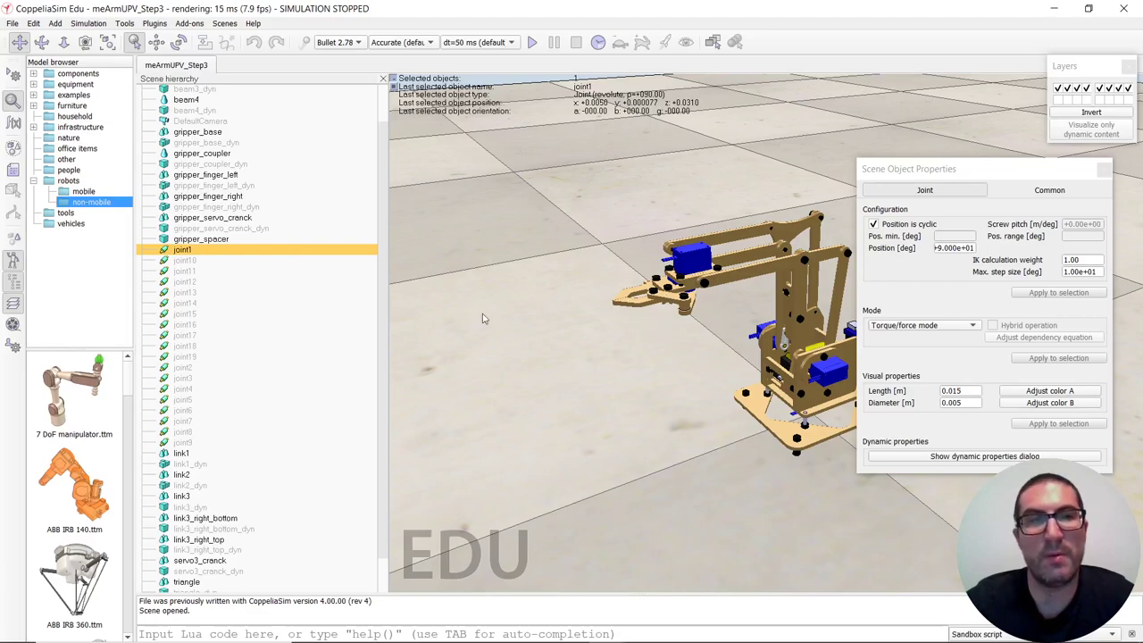
pyautogui.click(953, 249)
pyautogui.tripleClick(953, 249)
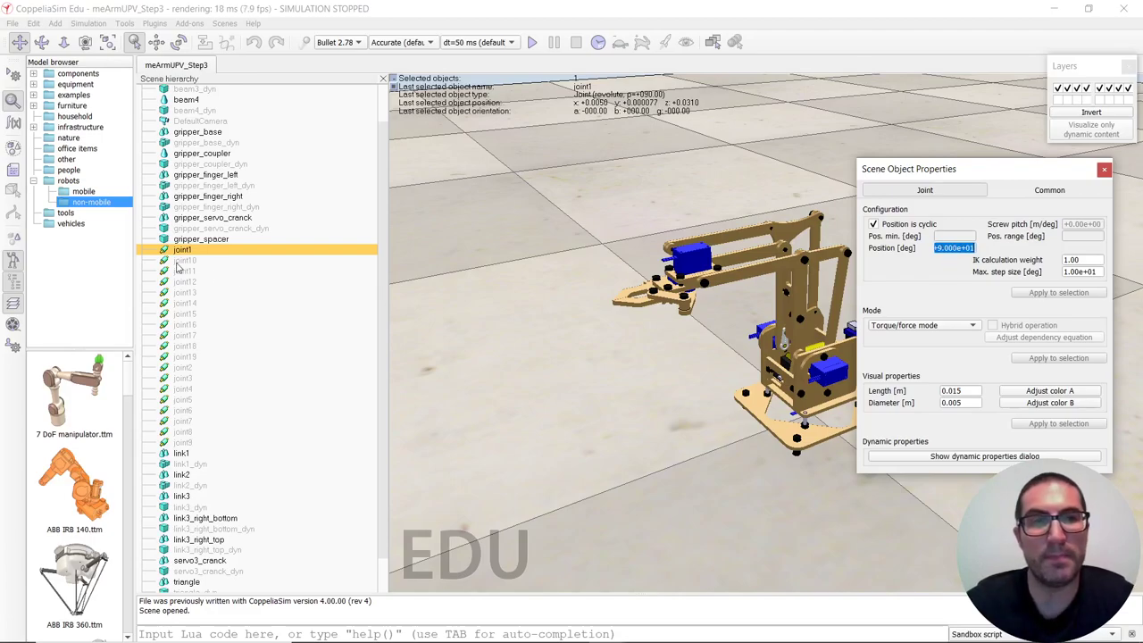
pyautogui.click(940, 460)
pyautogui.moveTo(534, 87); pyautogui.dragTo(480, 102)
pyautogui.click(452, 137)
pyautogui.click(451, 236)
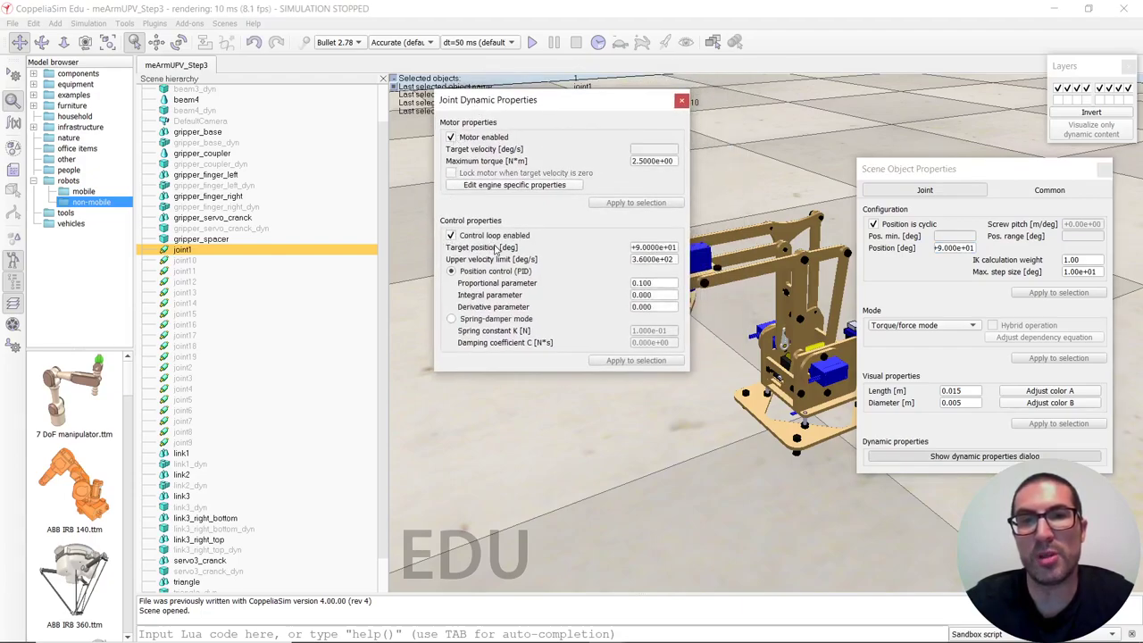
# Review joint1's upper velocity limit, PID proportional parameter and maximum torque
pyautogui.moveTo(673, 259); pyautogui.dragTo(608, 262)
pyautogui.click(674, 259)
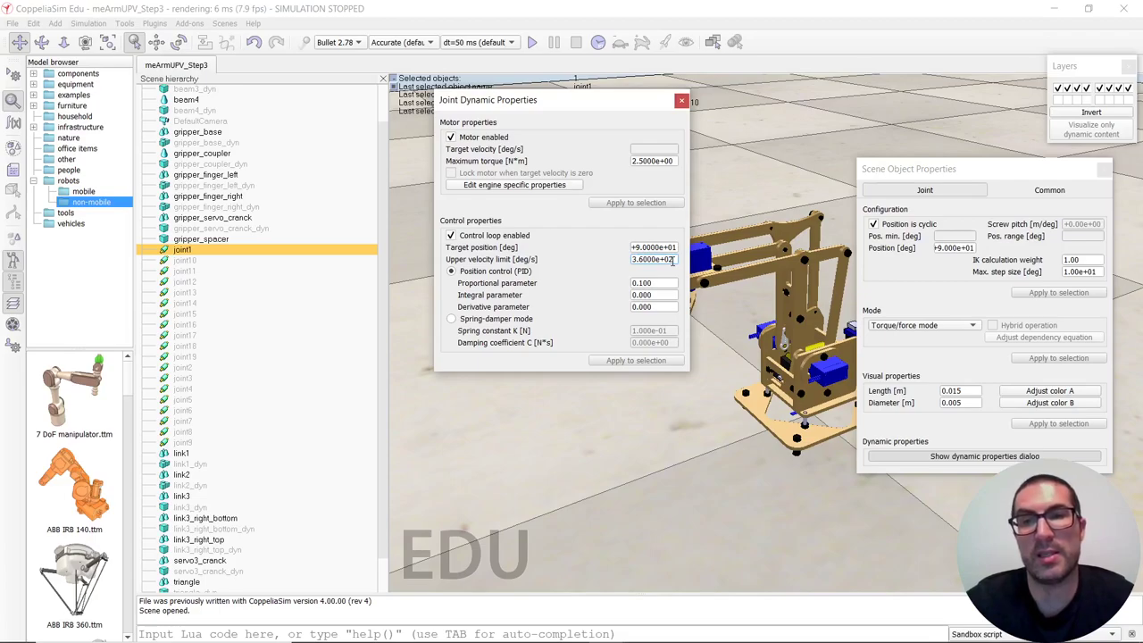
pyautogui.moveTo(674, 259); pyautogui.dragTo(632, 260)
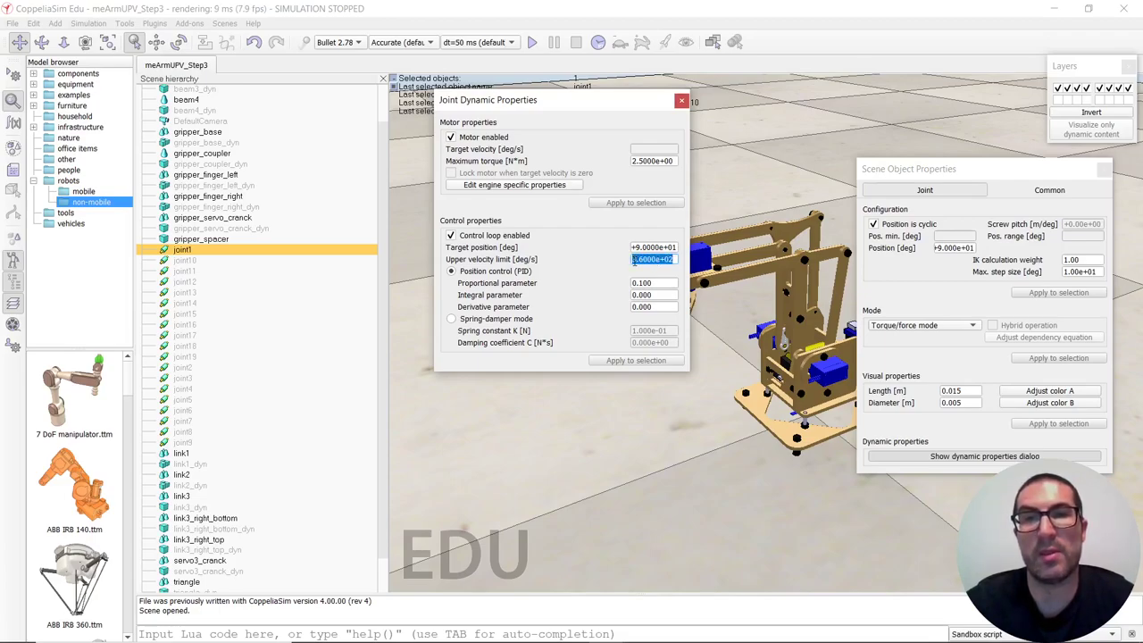
pyautogui.click(636, 260)
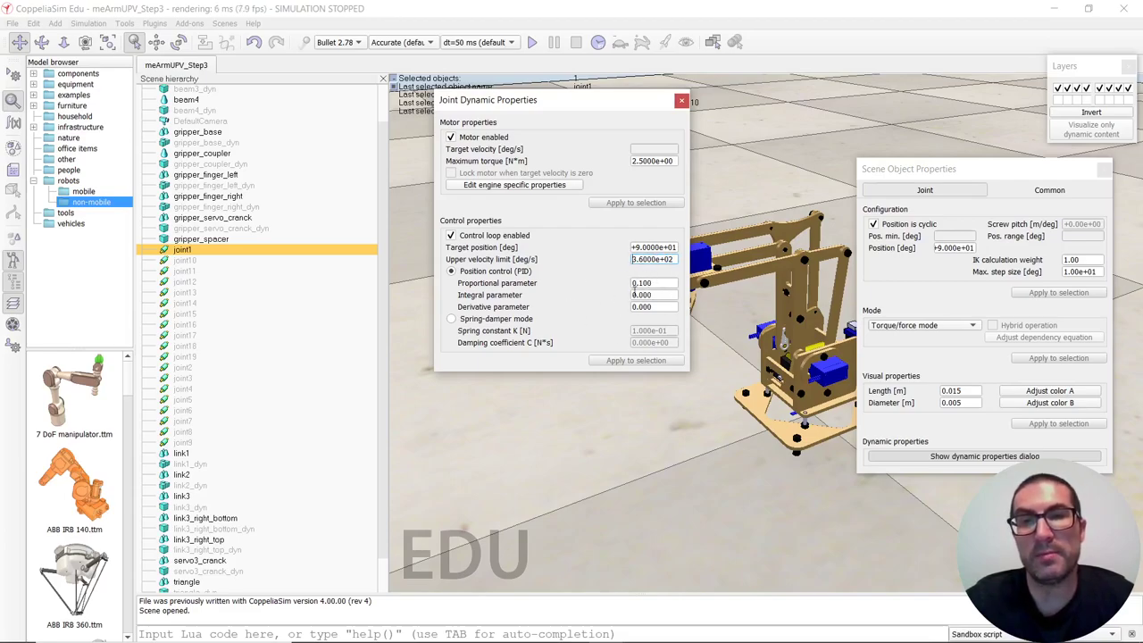
pyautogui.click(662, 293)
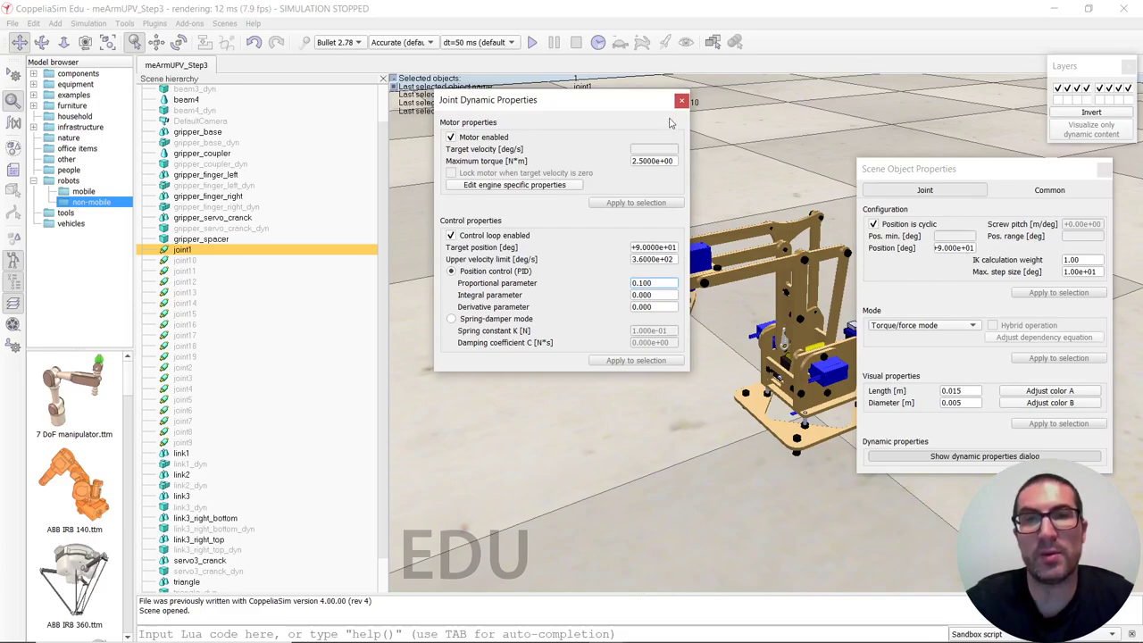
pyautogui.doubleClick(650, 161)
pyautogui.click(654, 160)
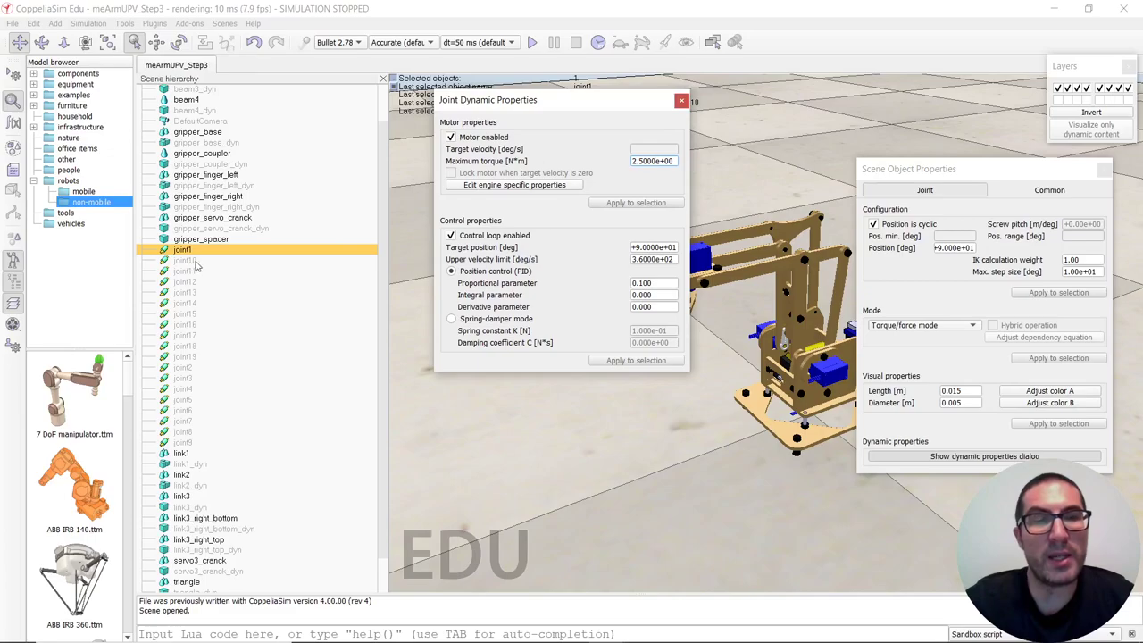
# Enable the motor and the control loop in the dynamic properties of joint2
pyautogui.click(182, 368)
pyautogui.click(450, 137)
pyautogui.click(450, 136)
pyautogui.click(450, 235)
# Enable the motor and the control loop in the dynamic properties of joint3
pyautogui.click(183, 378)
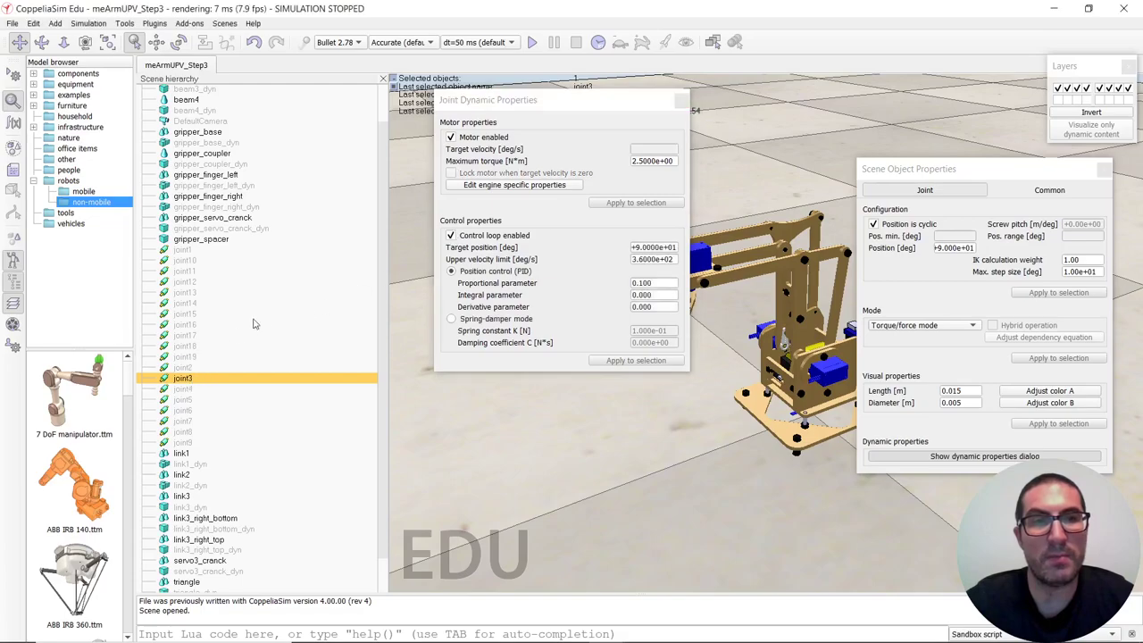
pyautogui.click(452, 140)
pyautogui.click(451, 137)
pyautogui.click(450, 235)
# Enable the motor and the control loop in the dynamic properties of joint4
pyautogui.click(181, 389)
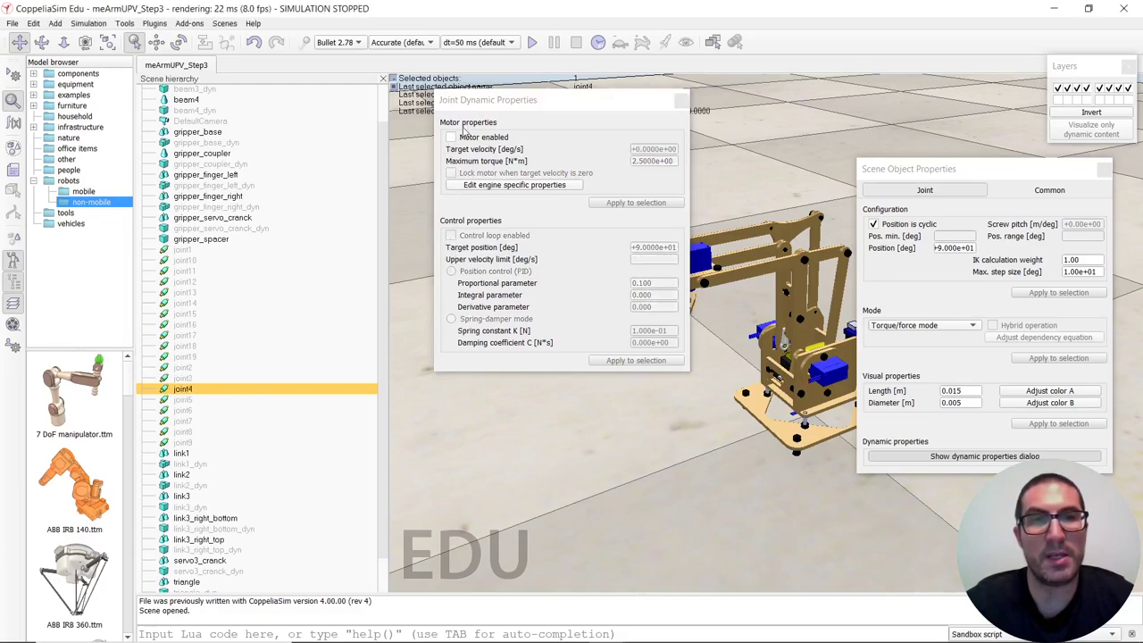
pyautogui.click(463, 143)
pyautogui.click(450, 137)
pyautogui.click(450, 235)
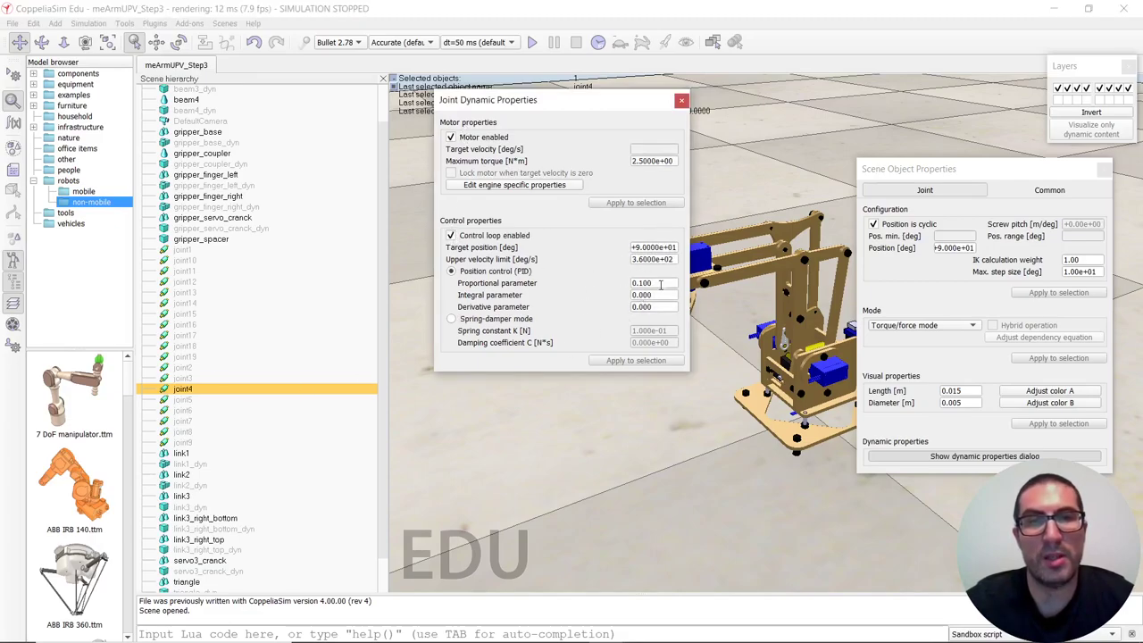
# Check the mode and motor settings of joint10 through joint13, and close the joint property dialogs
pyautogui.click(176, 262)
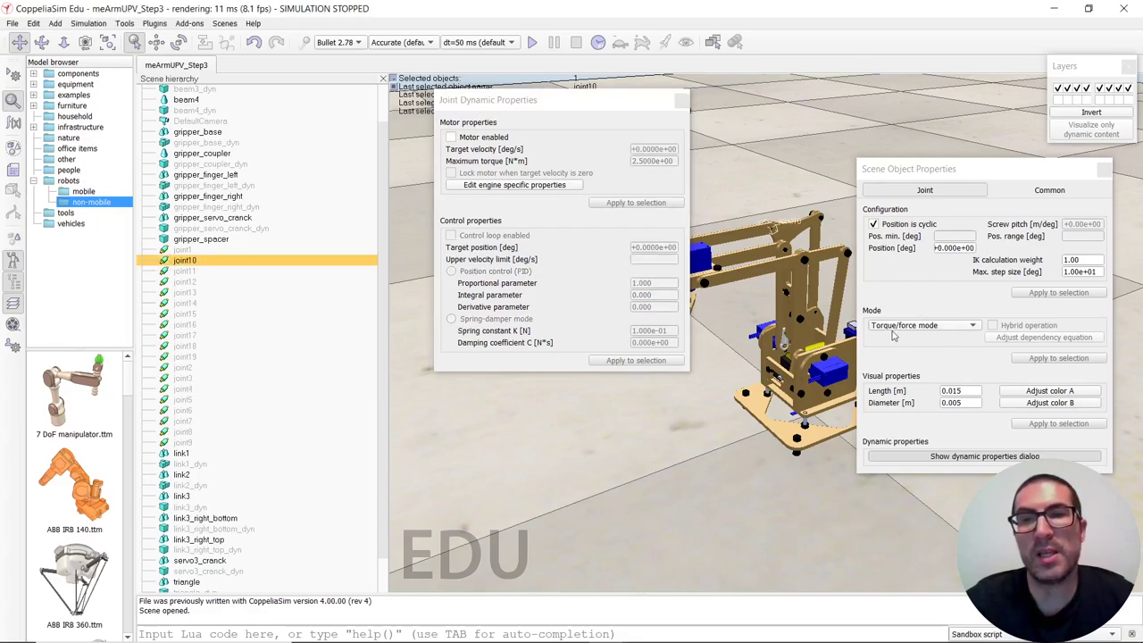
pyautogui.click(186, 273)
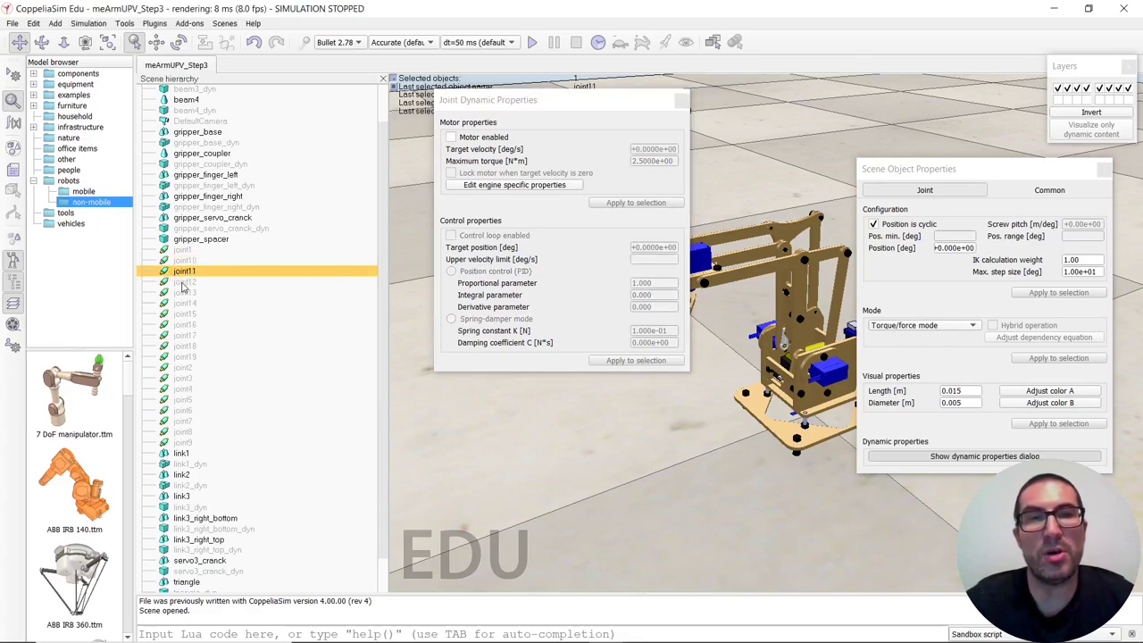
pyautogui.click(182, 282)
pyautogui.click(185, 273)
pyautogui.click(186, 262)
pyautogui.click(183, 272)
pyautogui.click(181, 283)
pyautogui.click(183, 292)
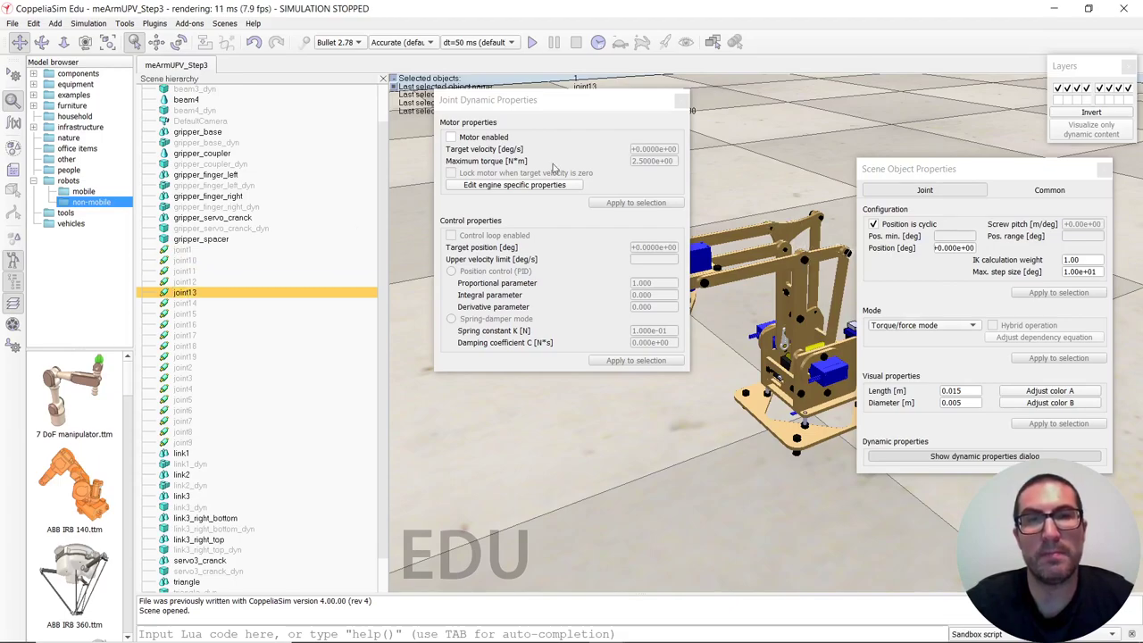
pyautogui.click(681, 101)
pyautogui.click(1106, 169)
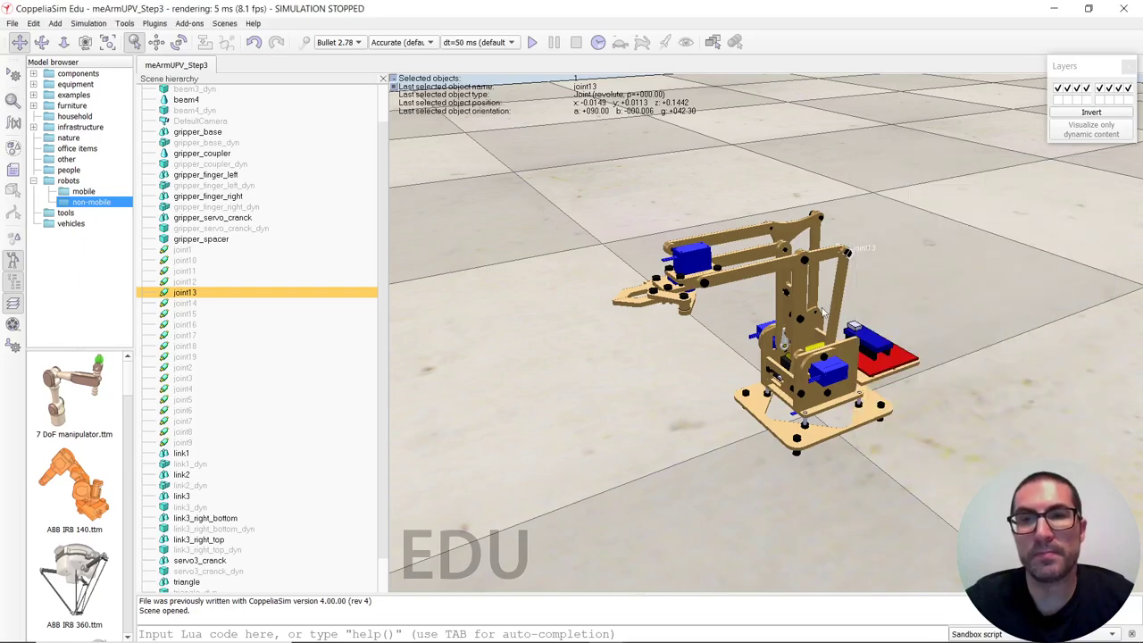
# Check the configured position of joint2 in its object properties and close them
pyautogui.moveTo(694, 369); pyautogui.dragTo(740, 327)
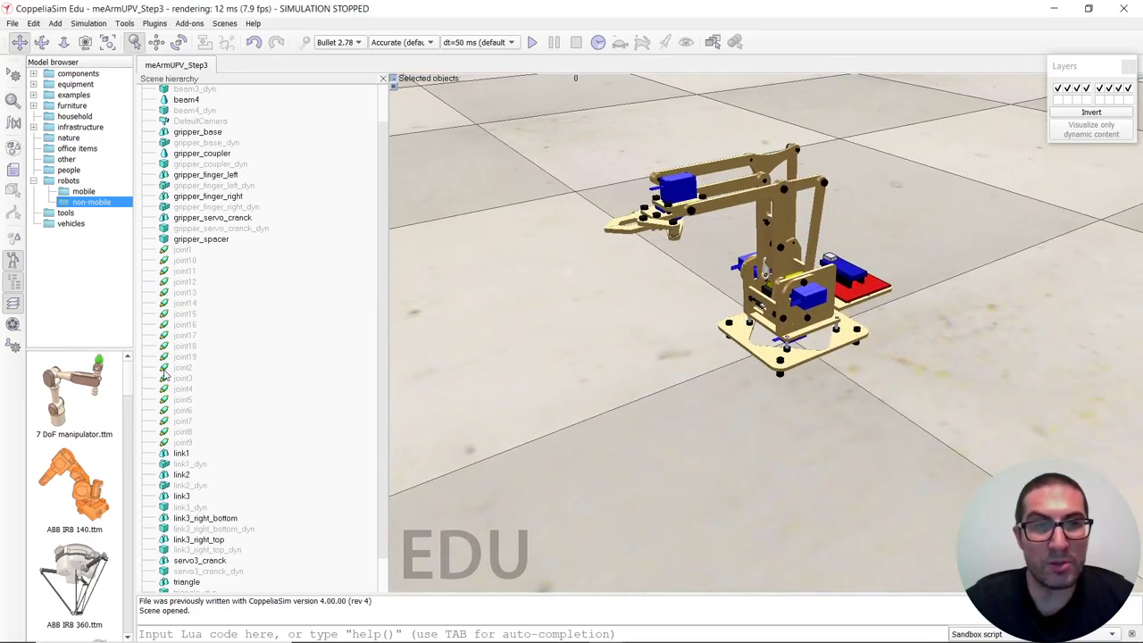
pyautogui.doubleClick(164, 367)
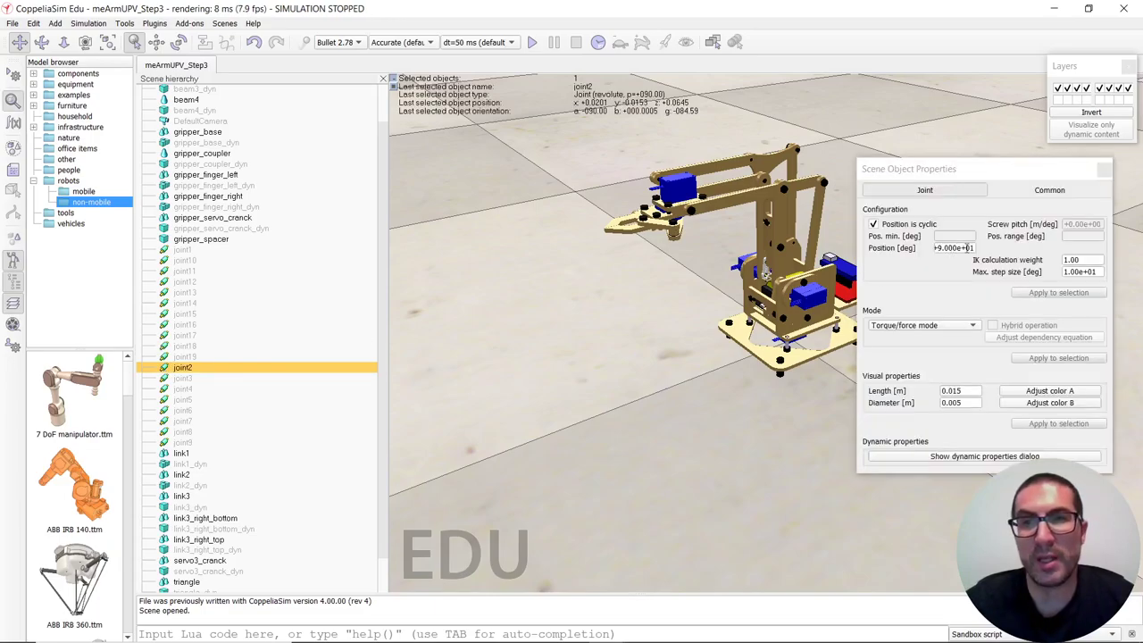
pyautogui.click(1105, 169)
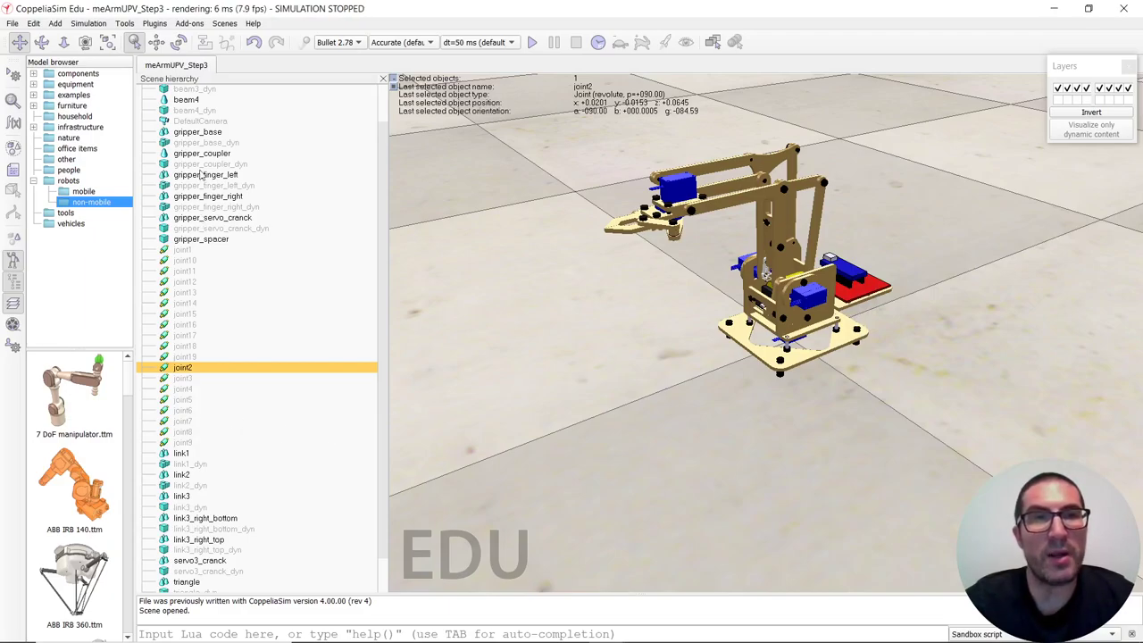
# Make the base shape a child of base_dyn in the scene hierarchy
pyautogui.scroll(-1, 206, 420)
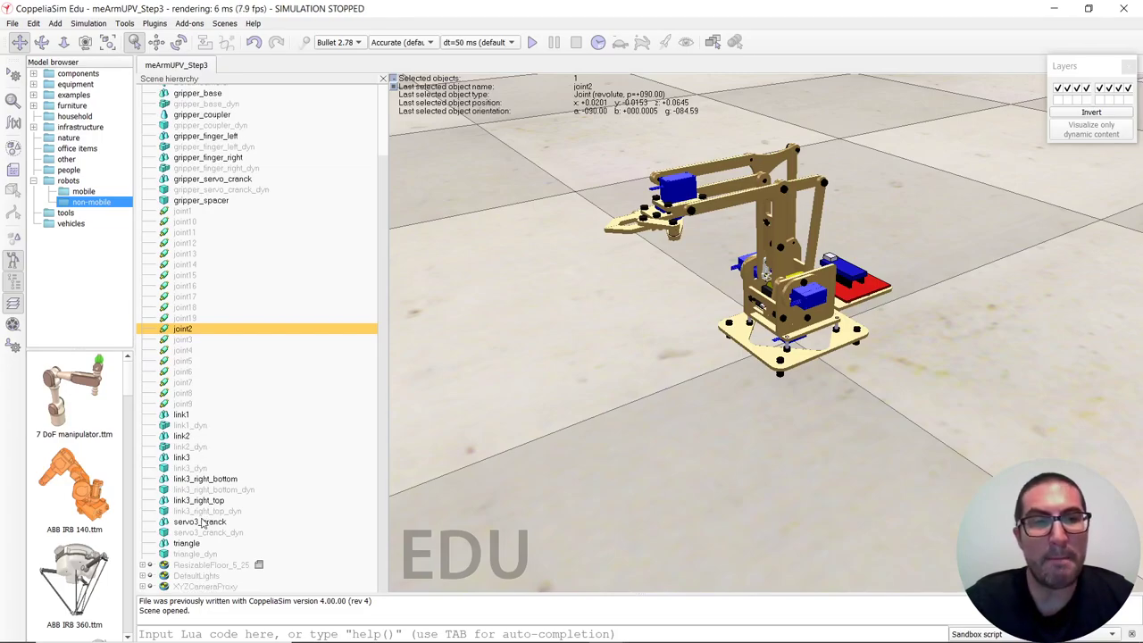
pyautogui.scroll(1, 181, 446)
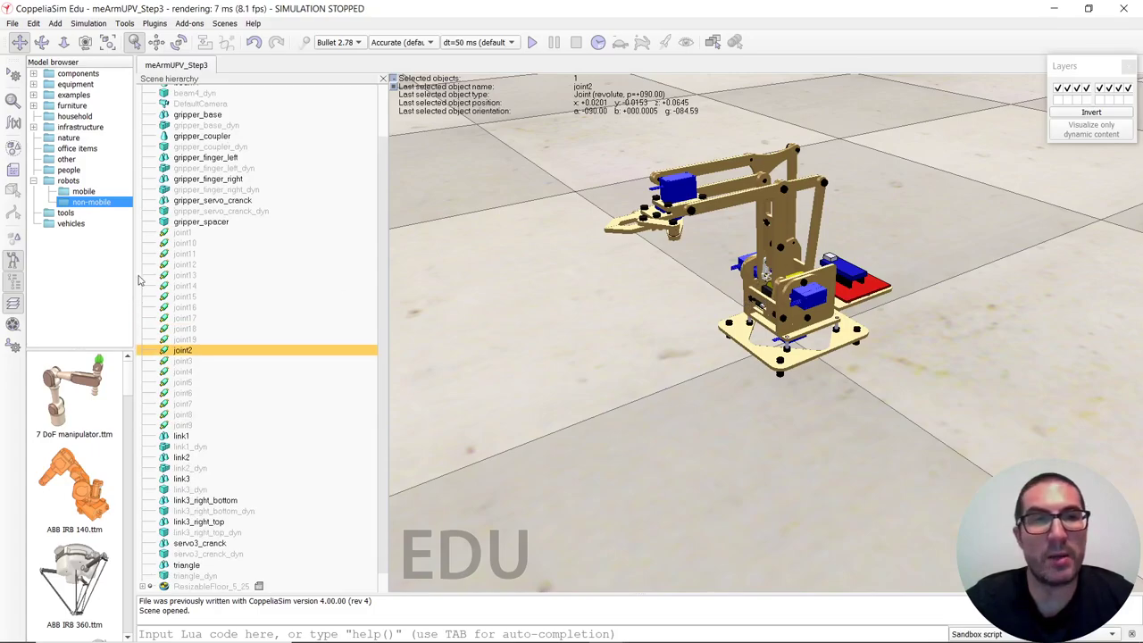
pyautogui.scroll(3, 143, 278)
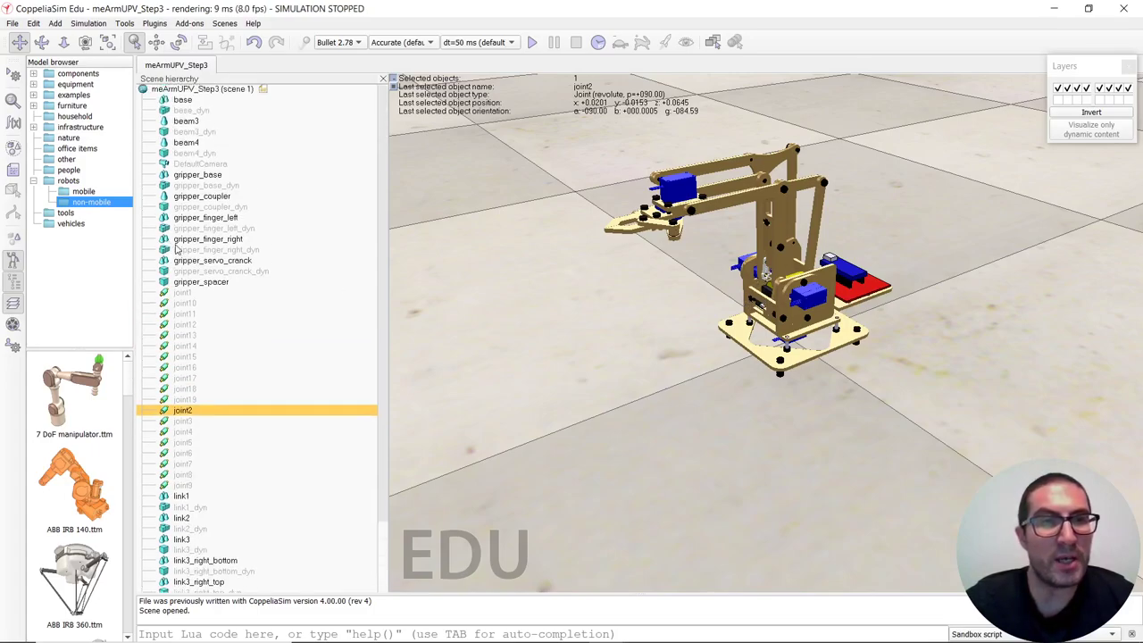
pyautogui.scroll(-4, 188, 357)
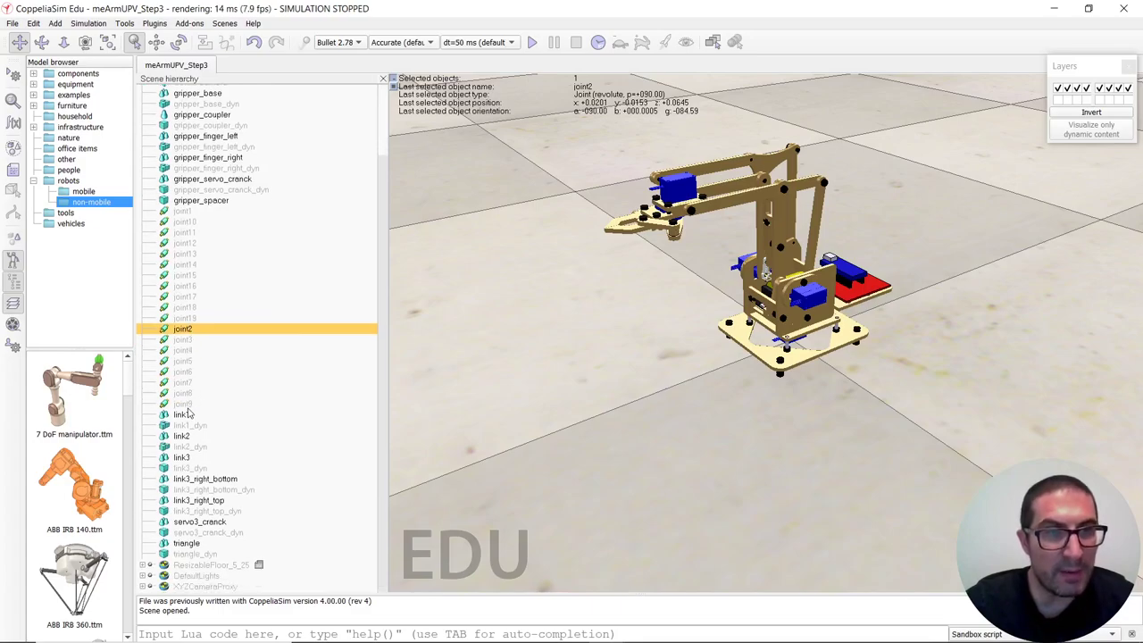
pyautogui.scroll(4, 176, 222)
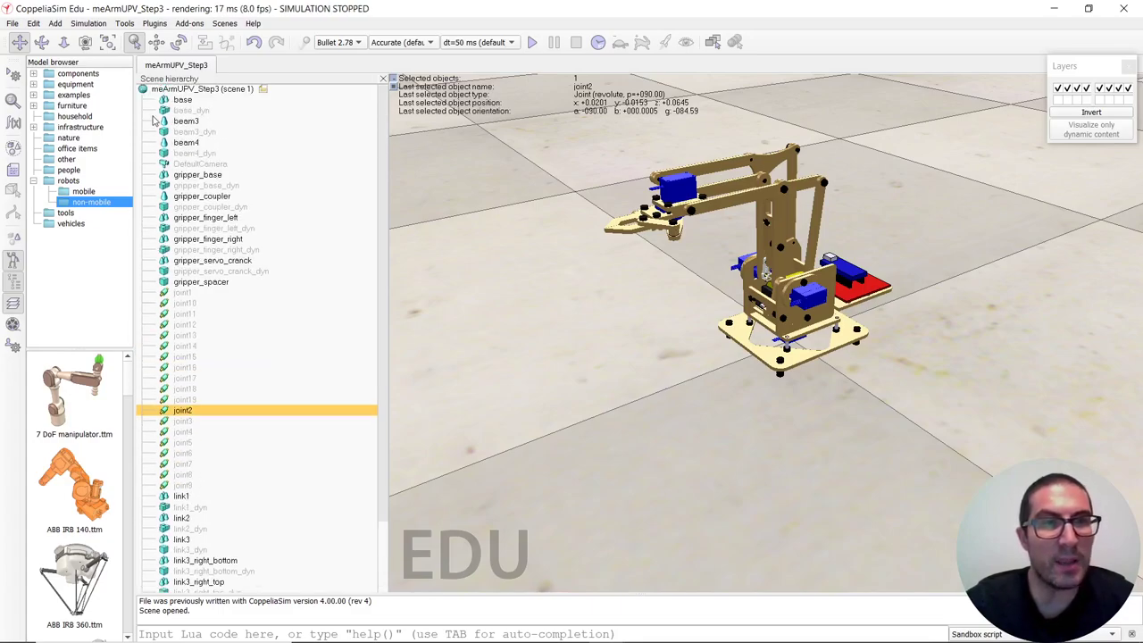
pyautogui.click(170, 111)
pyautogui.moveTo(760, 295); pyautogui.dragTo(295, 179, button='middle')
pyautogui.moveTo(177, 100); pyautogui.dragTo(191, 113)
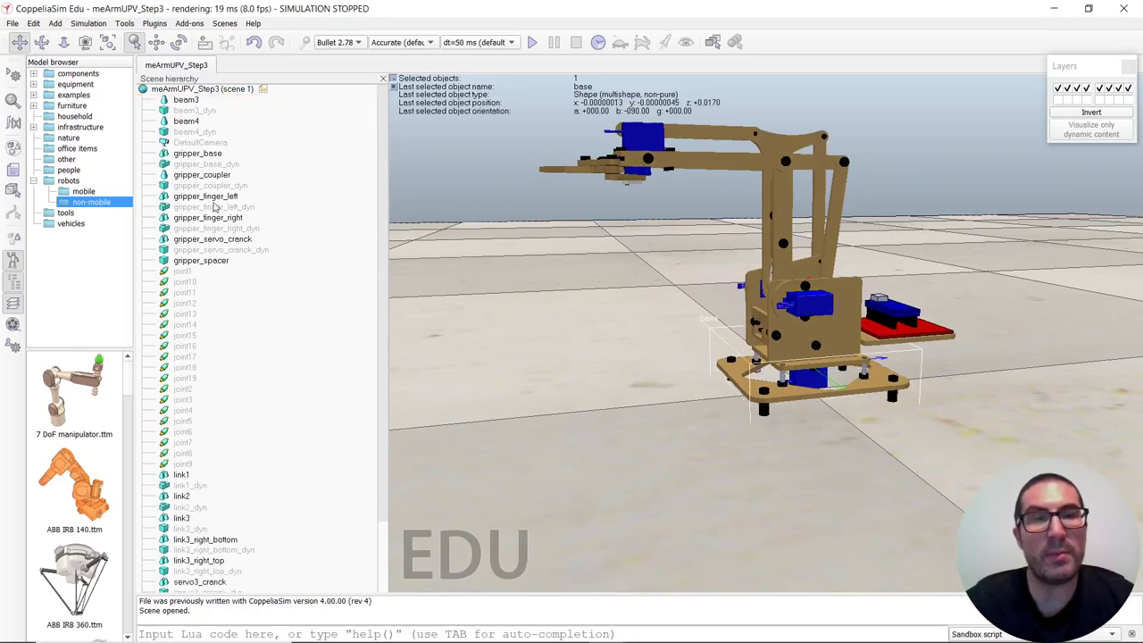
# Make joint1 a child of base_dyn in the scene hierarchy and check its joint properties
pyautogui.scroll(-3, 223, 318)
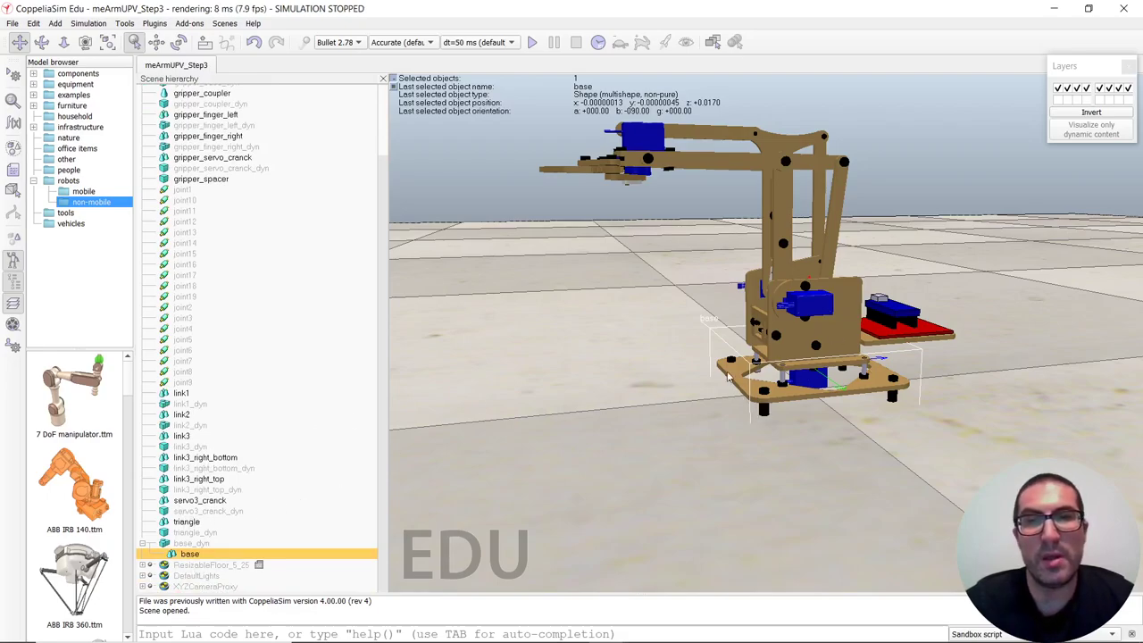
pyautogui.scroll(1, 175, 287)
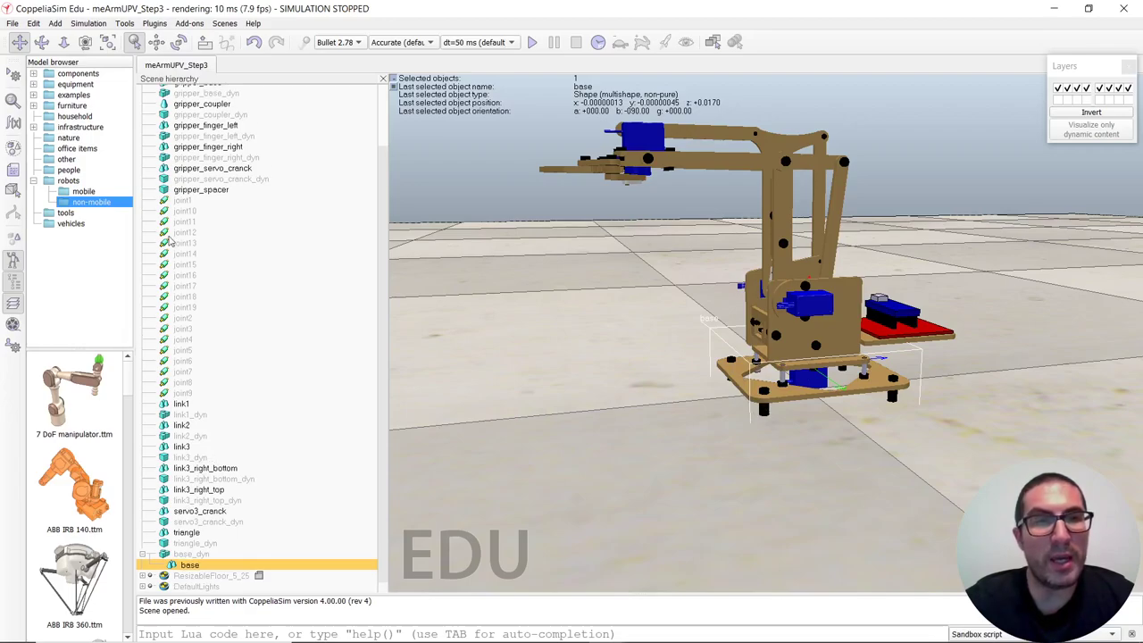
pyautogui.click(165, 202)
pyautogui.moveTo(165, 202); pyautogui.dragTo(205, 547)
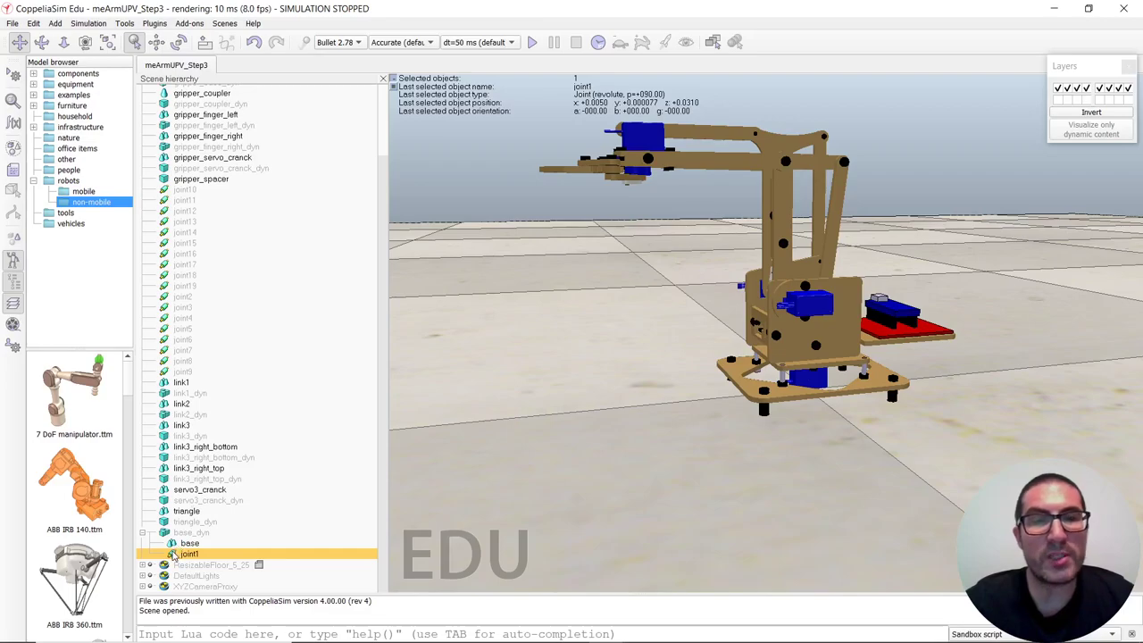
pyautogui.doubleClick(173, 554)
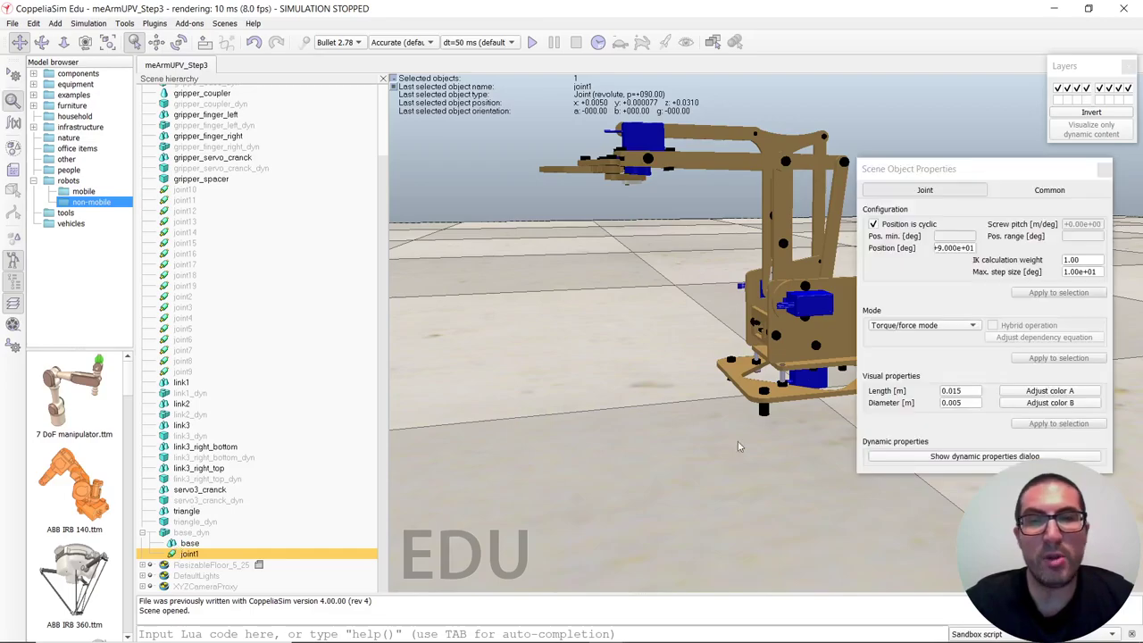
pyautogui.click(1104, 170)
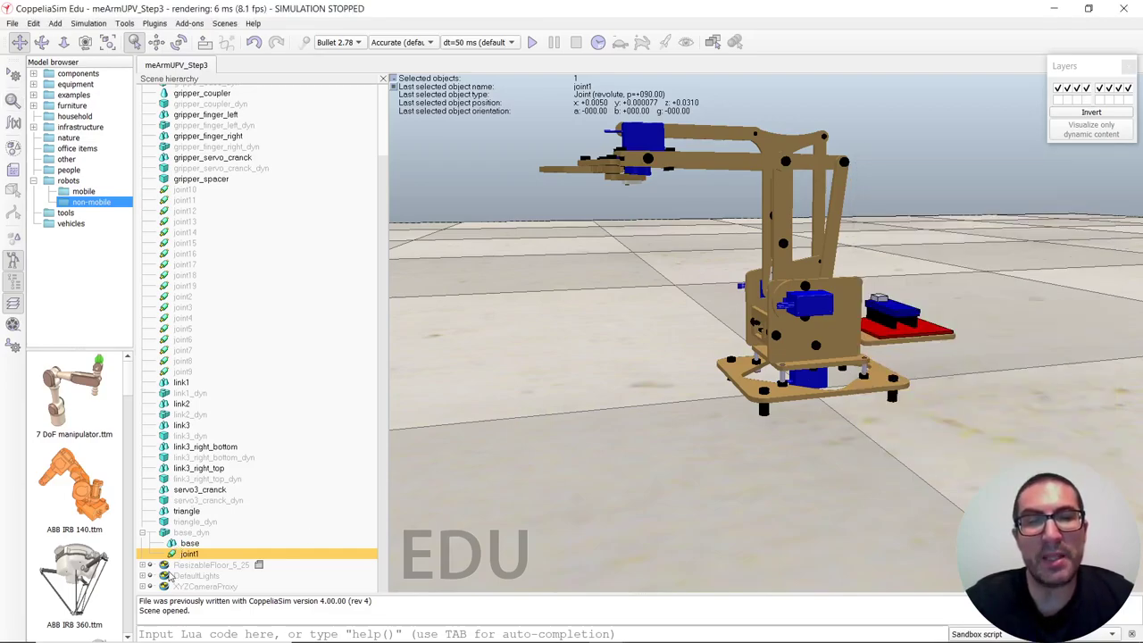
# Make link1_dyn a child of joint1 in the scene hierarchy
pyautogui.click(164, 395)
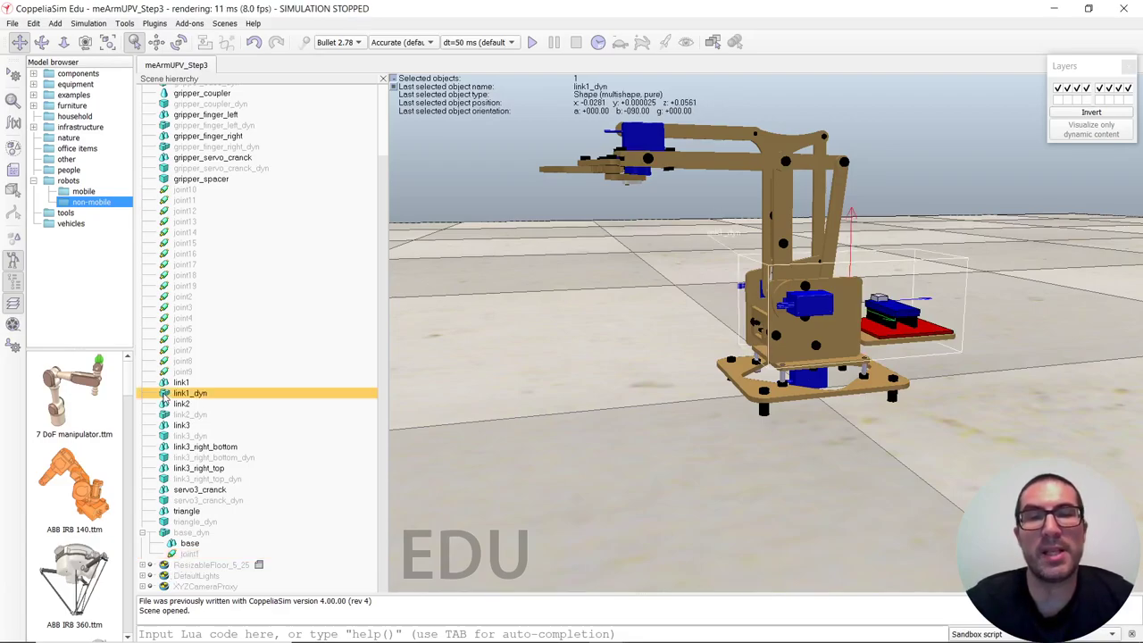
pyautogui.moveTo(165, 400); pyautogui.dragTo(191, 554)
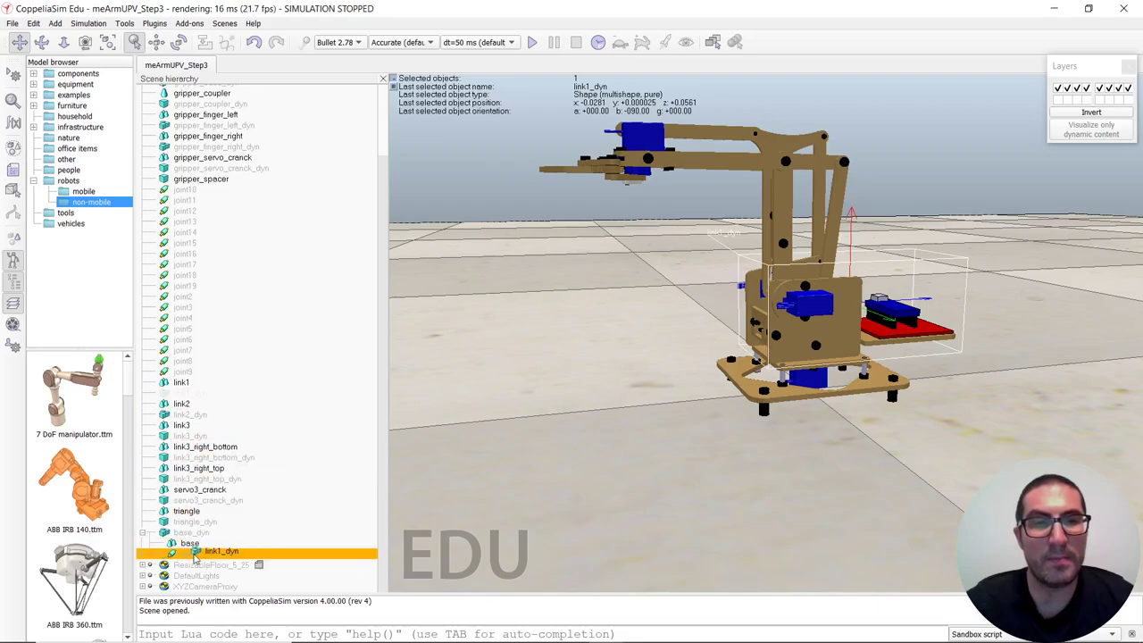
pyautogui.click(192, 565)
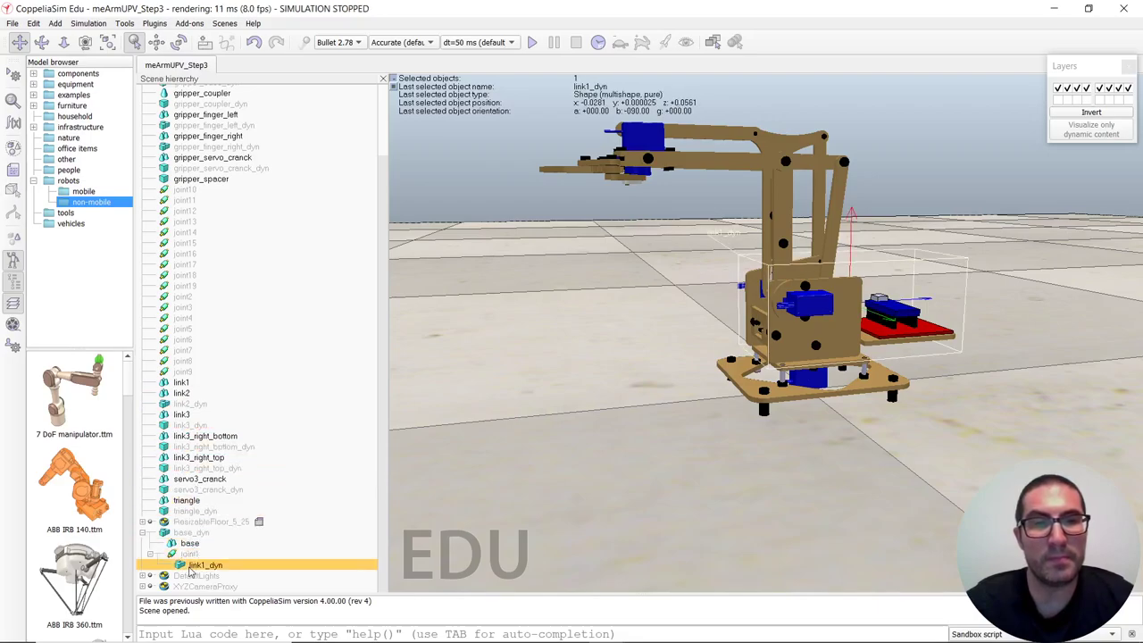
pyautogui.moveTo(790, 341); pyautogui.dragTo(797, 356, button='middle')
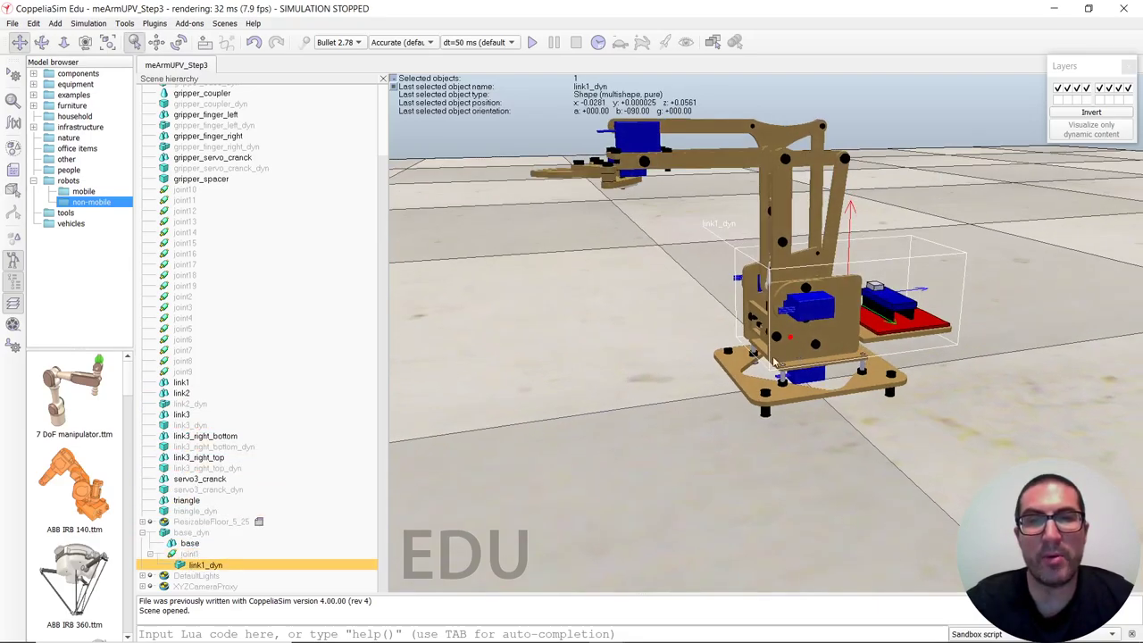
# Make the visual shape link1 a child of link1_dyn in the scene hierarchy
pyautogui.click(187, 556)
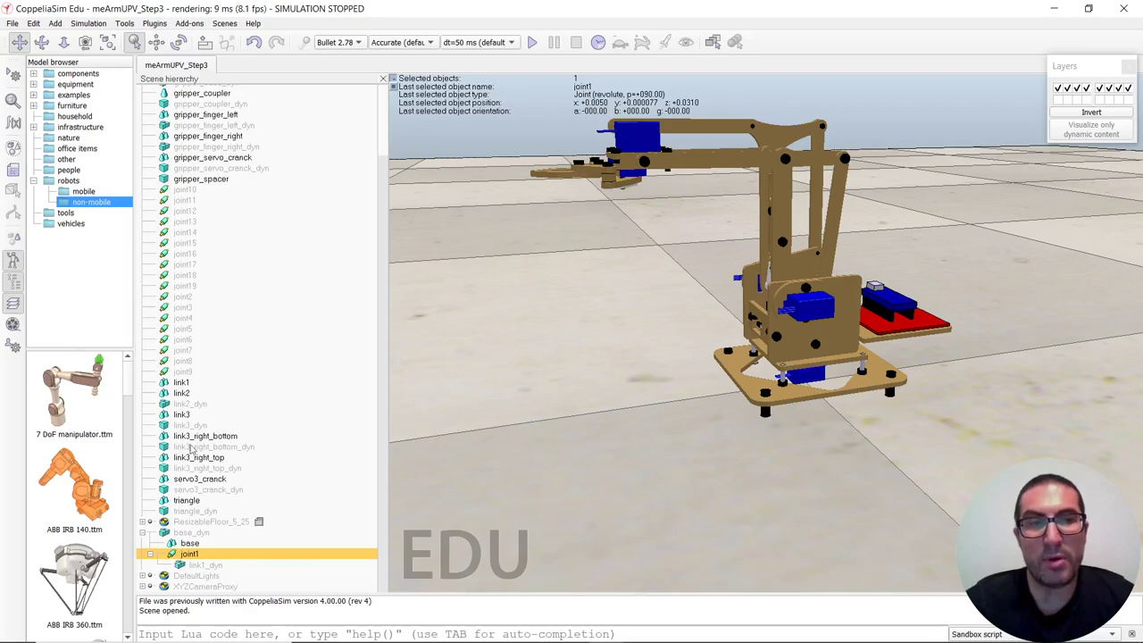
pyautogui.click(189, 567)
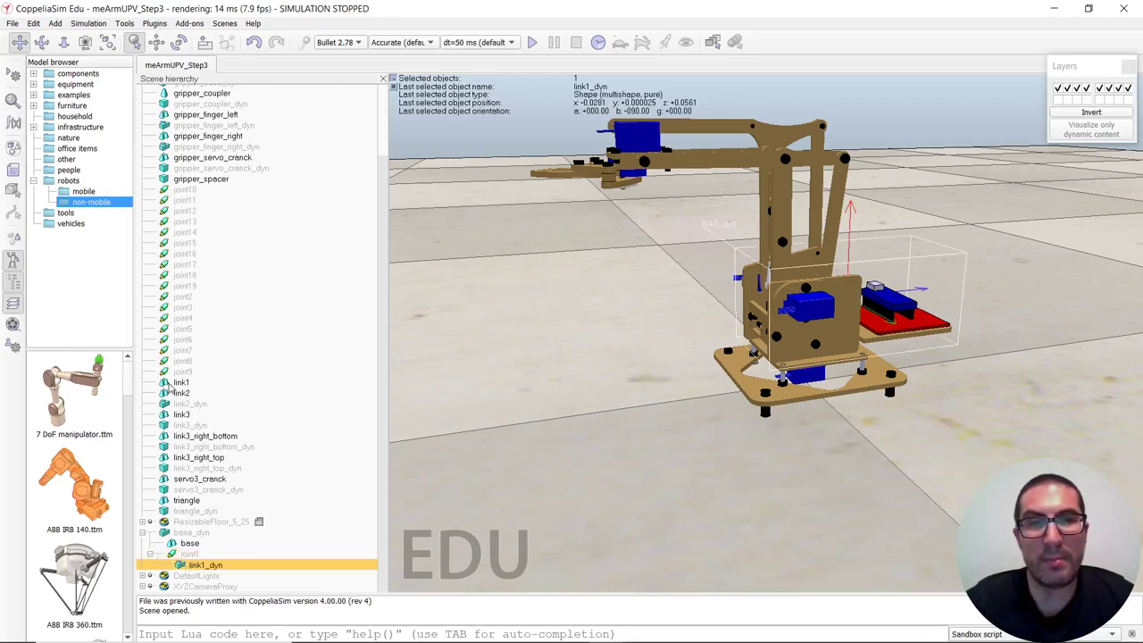
pyautogui.click(179, 382)
pyautogui.moveTo(167, 390); pyautogui.dragTo(204, 561)
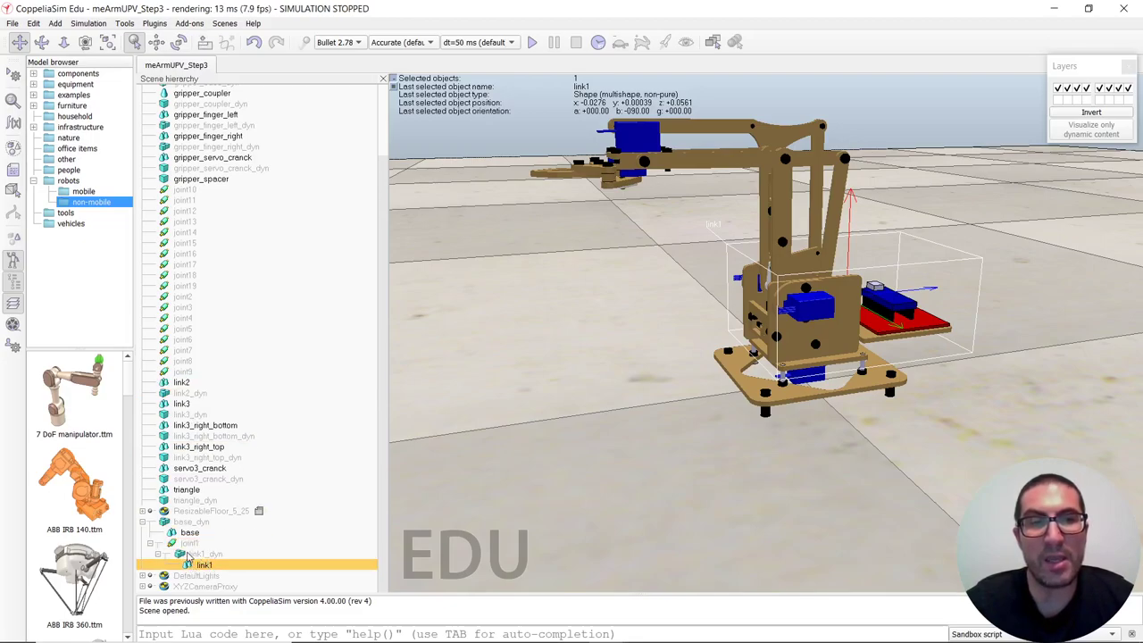
# Move link1 out of link1_dyn so it sits directly under joint1
pyautogui.click(188, 555)
pyautogui.moveTo(204, 564)
pyautogui.mouseDown()
pyautogui.moveTo(187, 545)
pyautogui.moveTo(192, 563)
pyautogui.mouseUp()
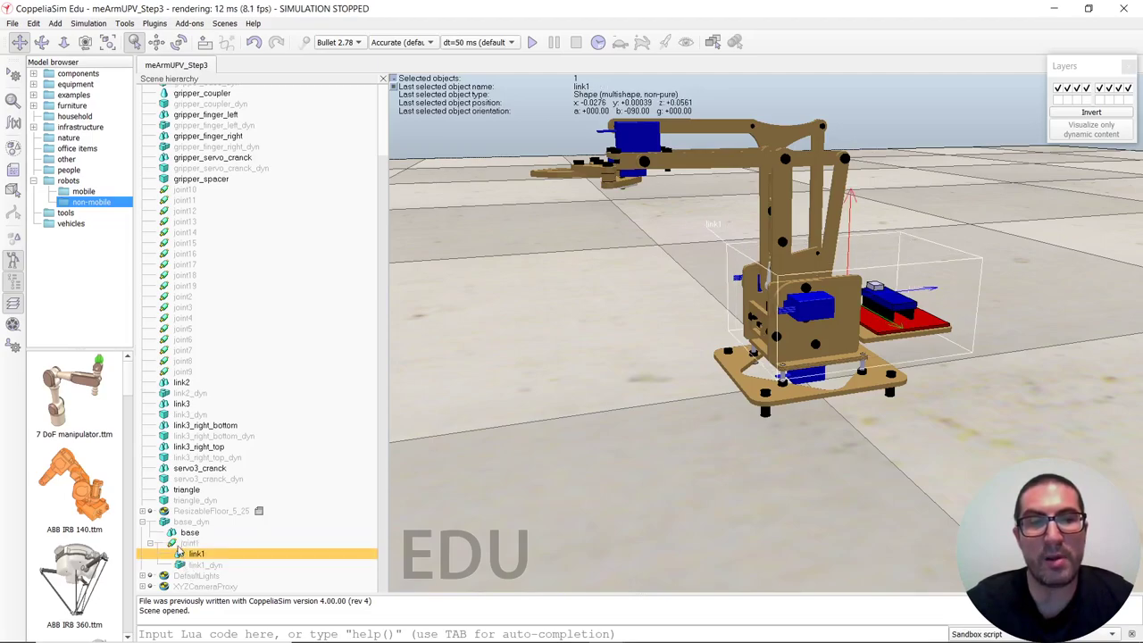
pyautogui.click(172, 544)
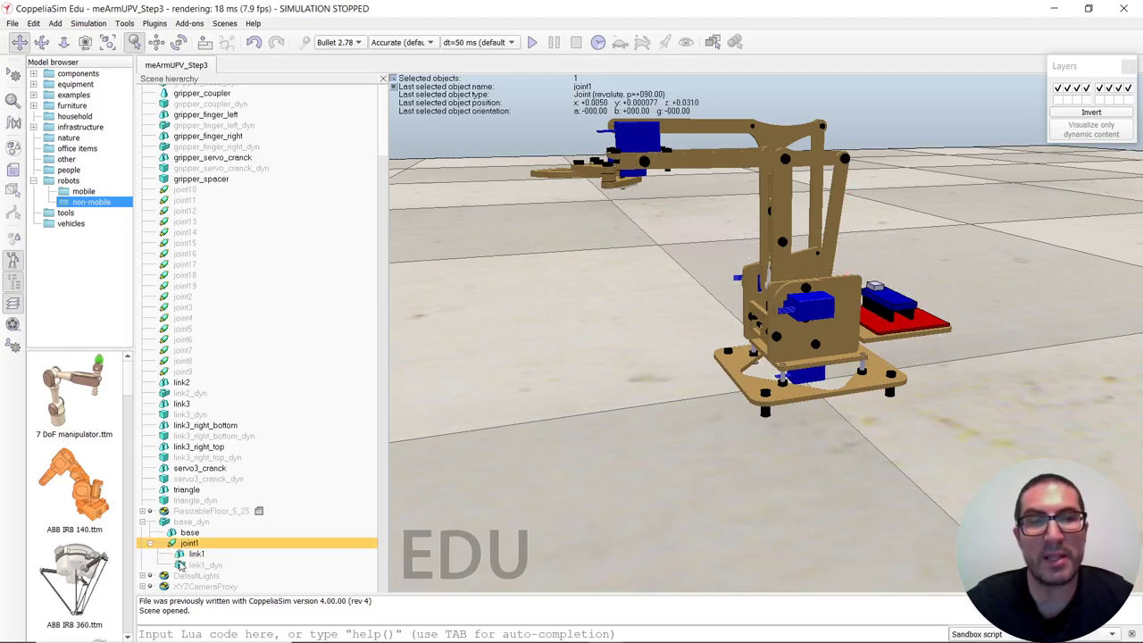
# Check the respondable and dynamic settings in link1's rigid body dynamic properties, and close the dialogs
pyautogui.doubleClick(179, 555)
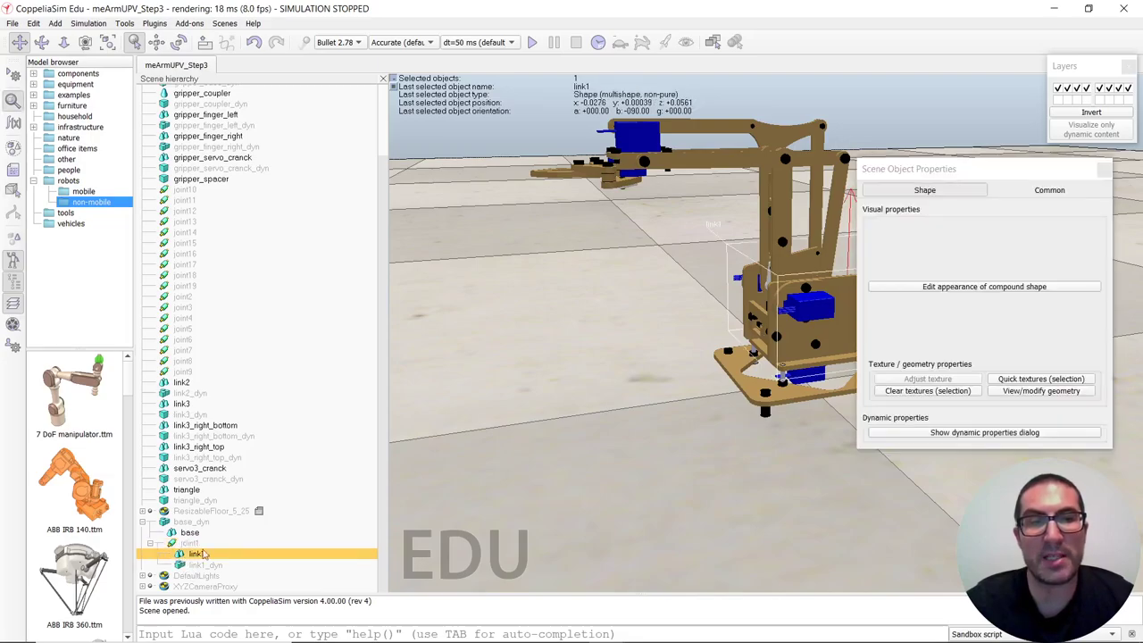
pyautogui.click(909, 432)
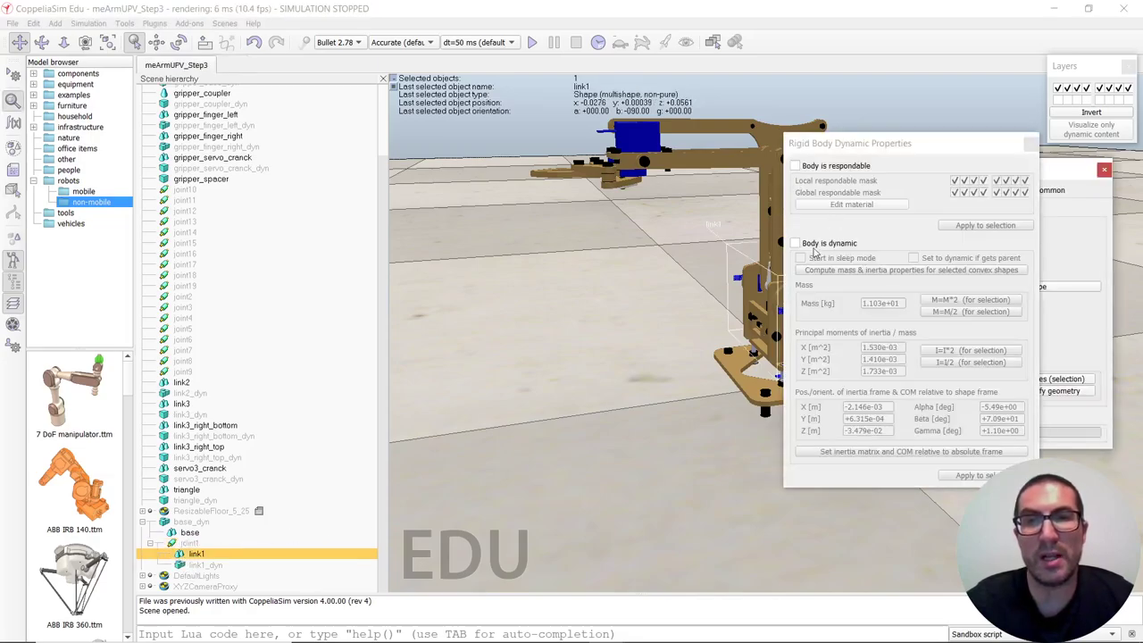
pyautogui.click(1031, 143)
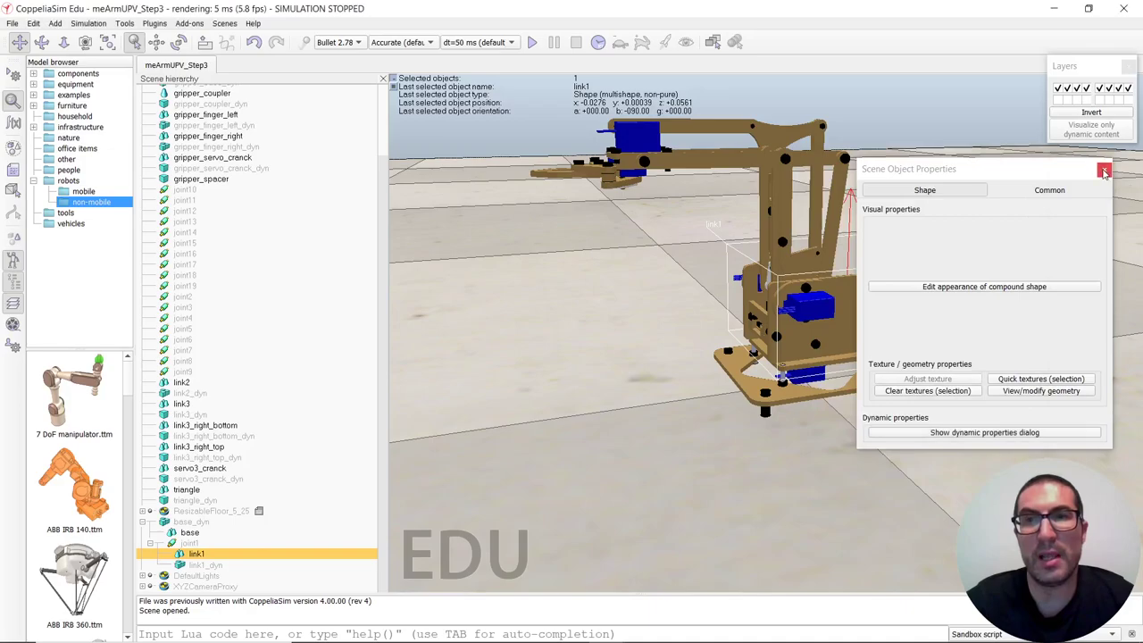
pyautogui.click(1105, 169)
# Move link1 from joint1 back under link1_dyn and review the order of joint1, link1_dyn and link1
pyautogui.moveTo(197, 555); pyautogui.dragTo(201, 571)
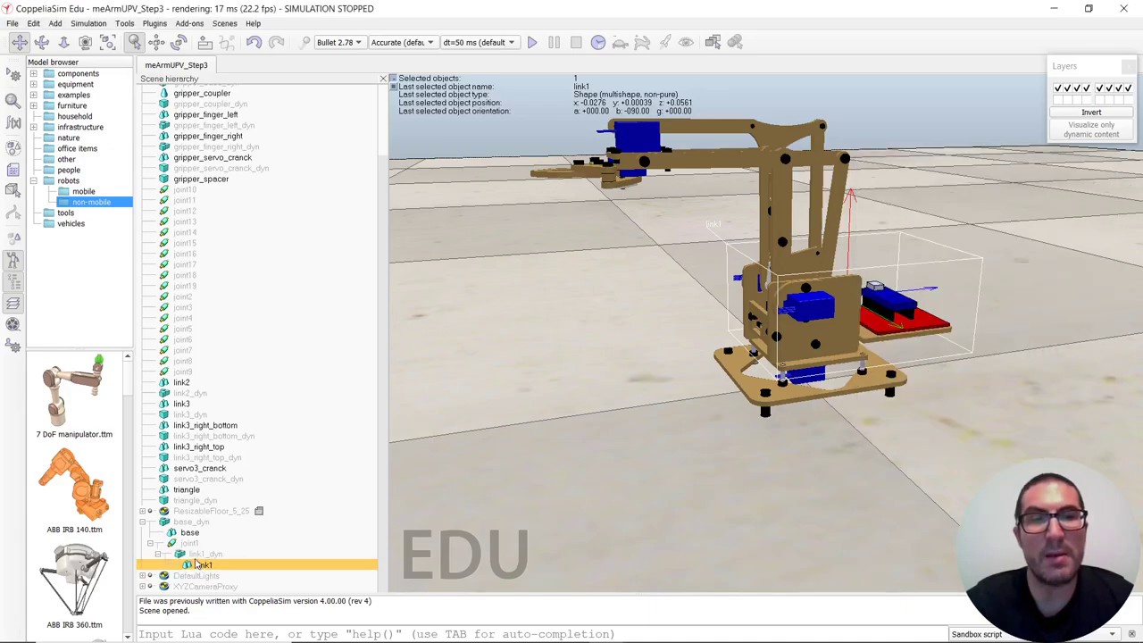
pyautogui.click(203, 555)
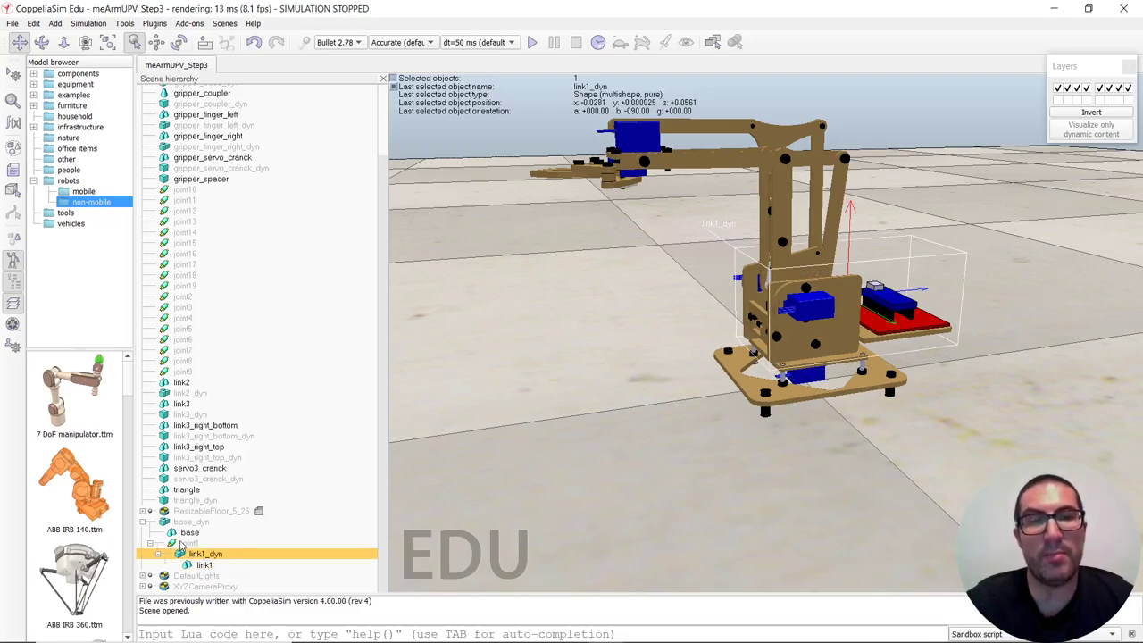
pyautogui.click(184, 543)
pyautogui.click(178, 555)
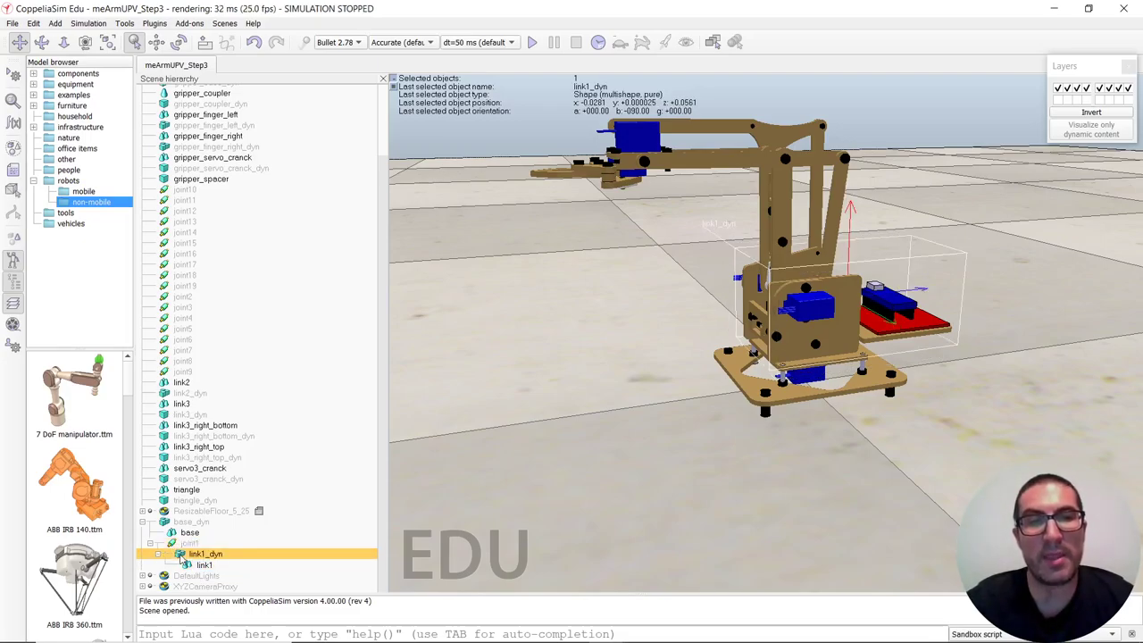
pyautogui.click(189, 567)
pyautogui.click(195, 555)
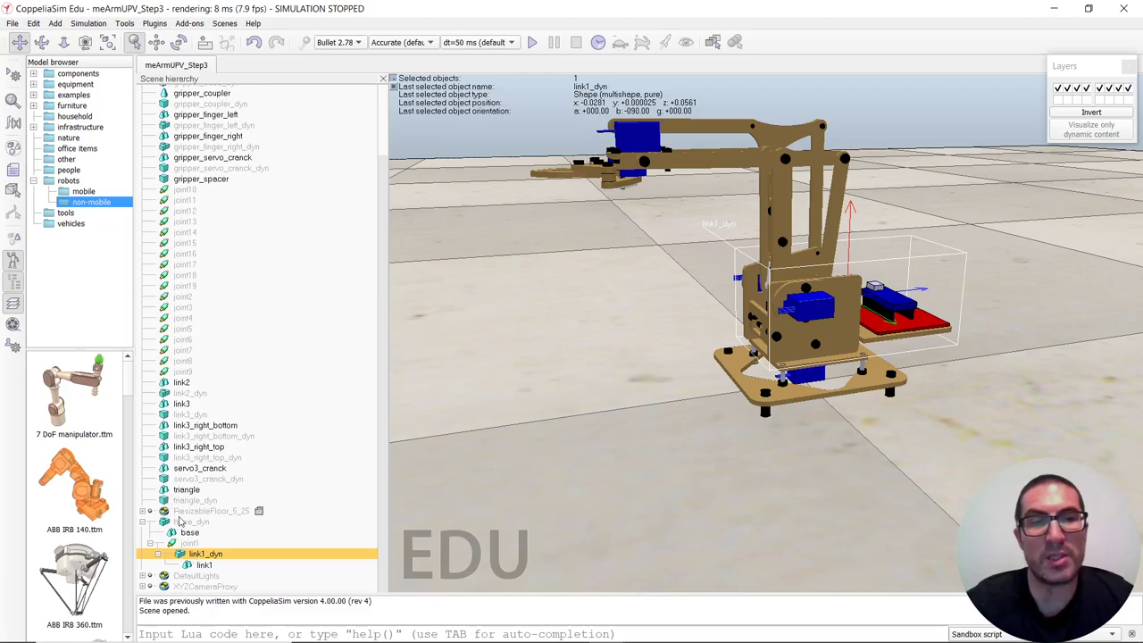
# Make triangle_dyn, triangle and servo3_cranck_dyn children of link1_dyn in the scene hierarchy
pyautogui.moveTo(165, 502); pyautogui.dragTo(207, 556)
pyautogui.moveTo(179, 499); pyautogui.dragTo(206, 553)
pyautogui.moveTo(176, 479); pyautogui.dragTo(222, 549)
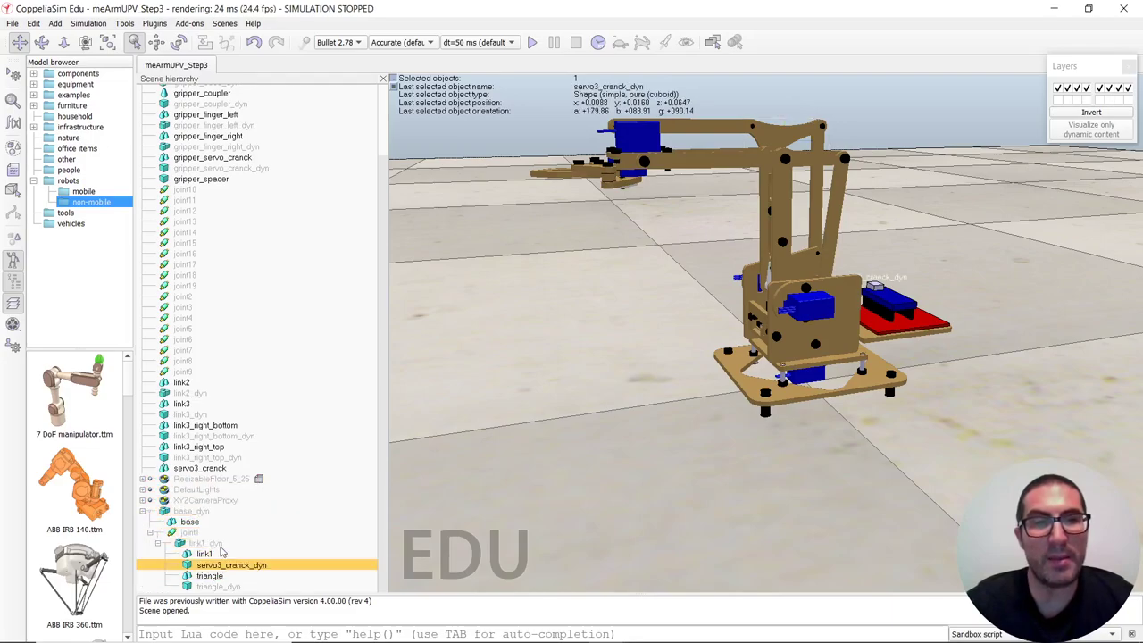
# Make link2_dyn, link2 and link3 children of link1_dyn in the scene hierarchy
pyautogui.moveTo(172, 390); pyautogui.dragTo(234, 544)
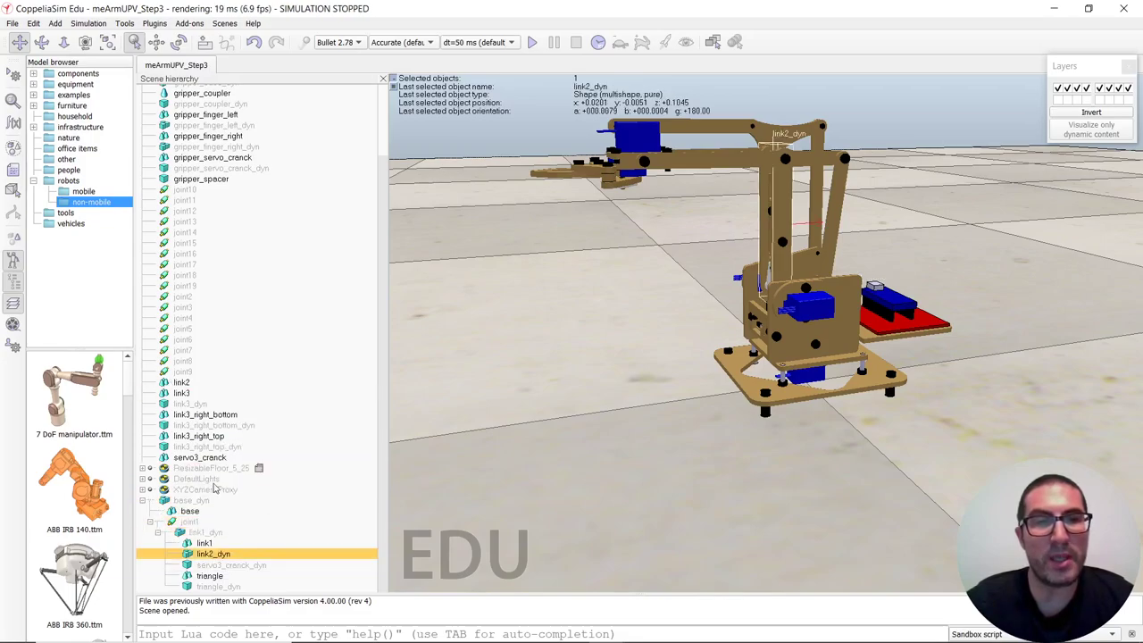
pyautogui.moveTo(180, 382); pyautogui.dragTo(232, 536)
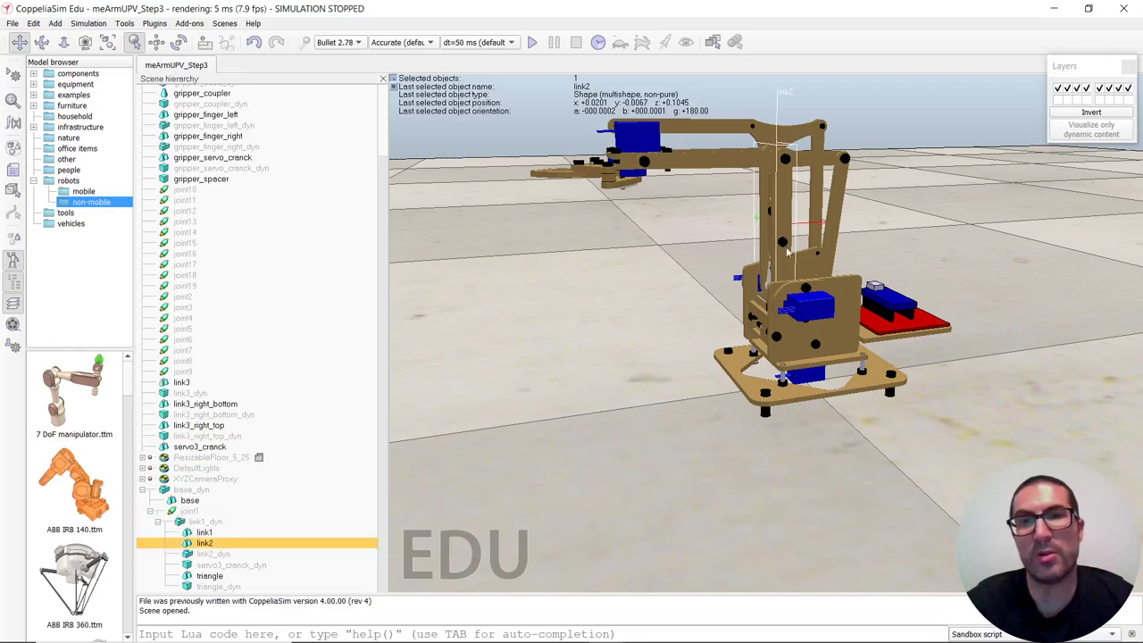
pyautogui.moveTo(170, 388); pyautogui.dragTo(217, 525)
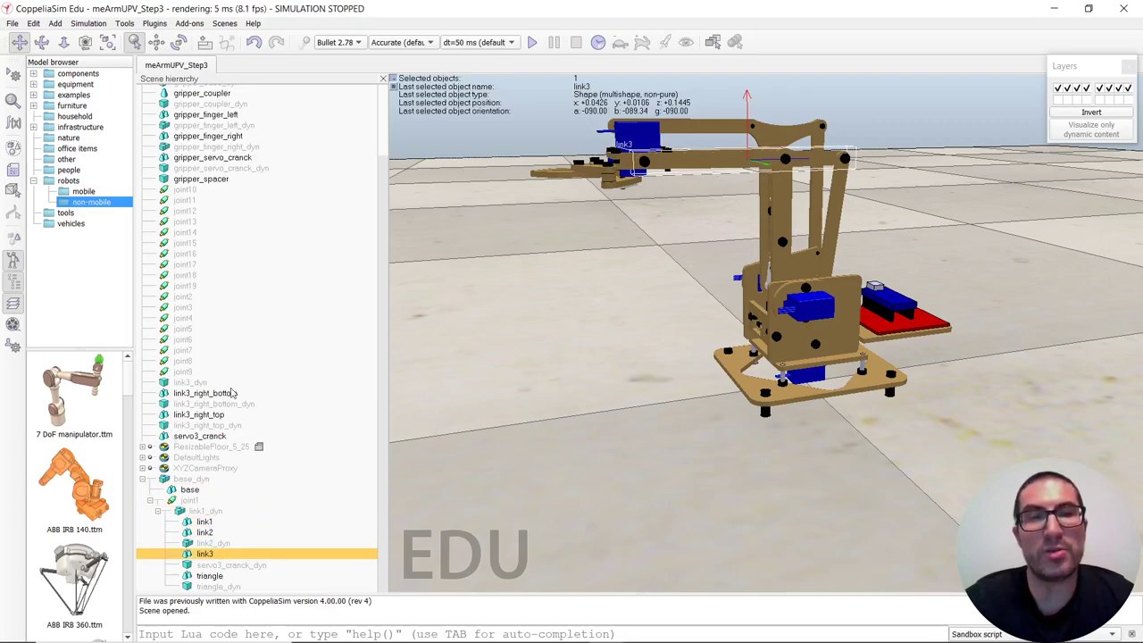
pyautogui.scroll(3, 224, 391)
pyautogui.scroll(-3, 240, 405)
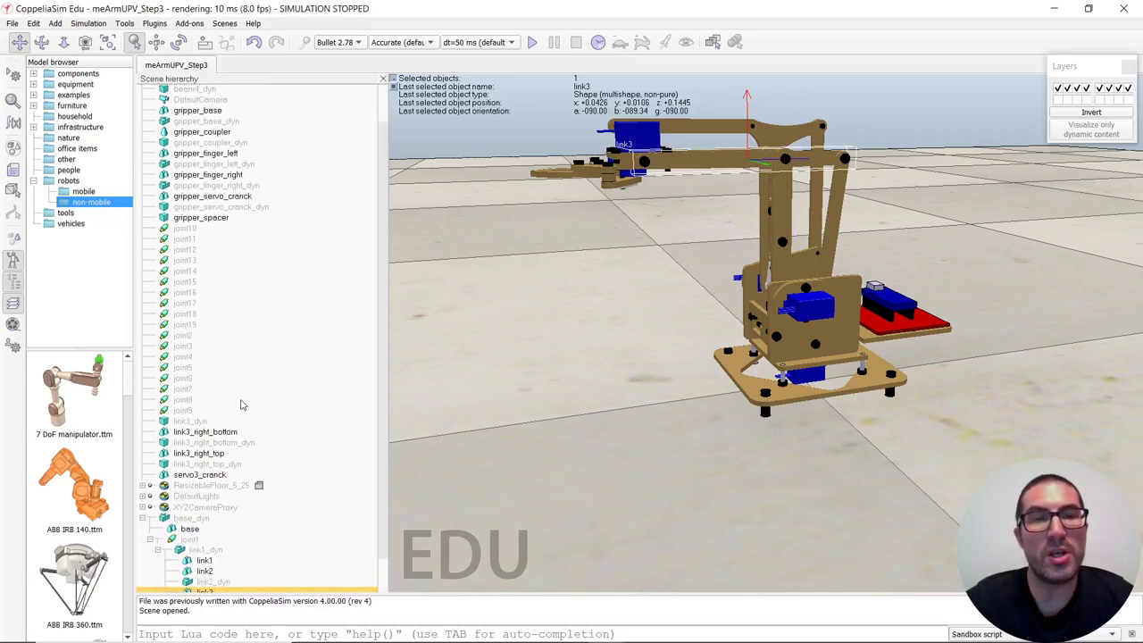
# Deselect all objects and insert a new non-threaded child script into the scene
pyautogui.moveTo(653, 362); pyautogui.dragTo(754, 379)
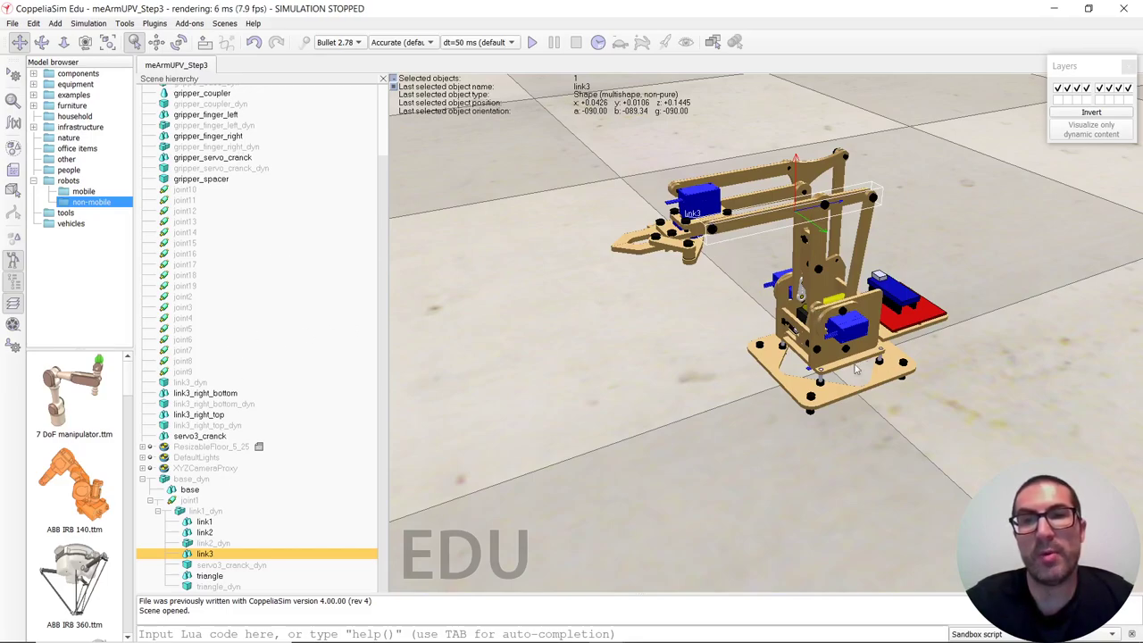
pyautogui.click(728, 365)
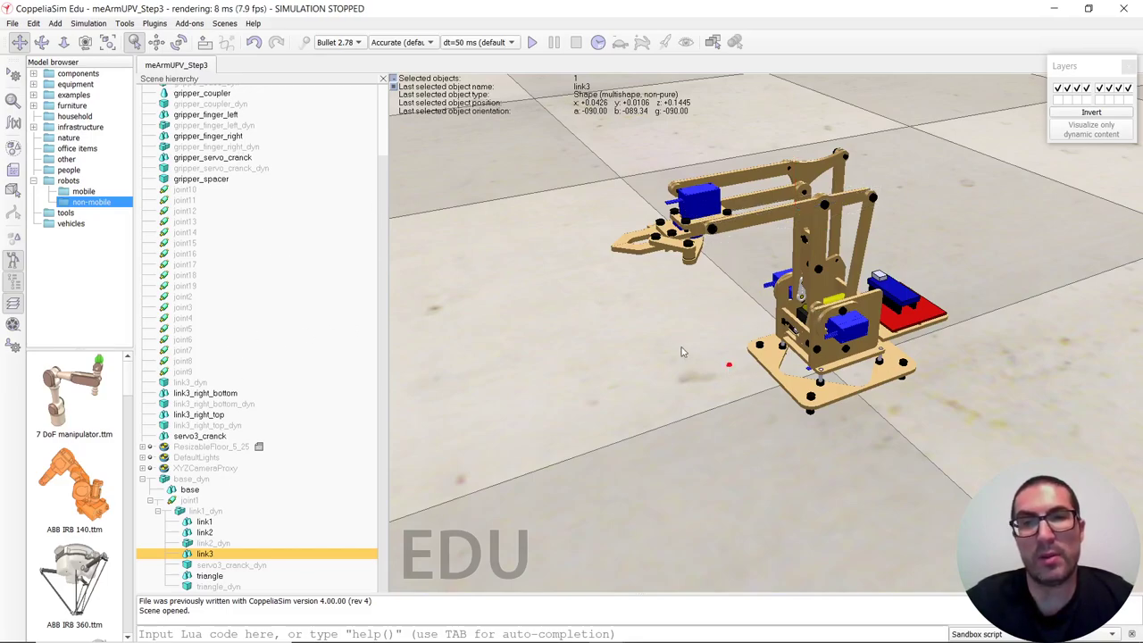
pyautogui.click(690, 356)
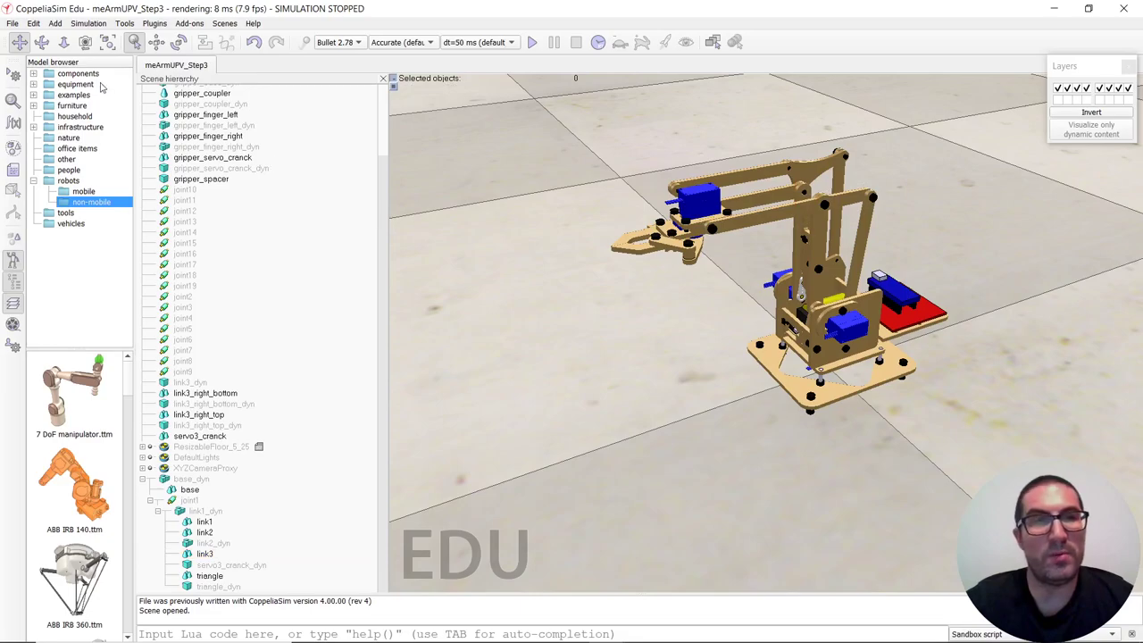
pyautogui.click(125, 23)
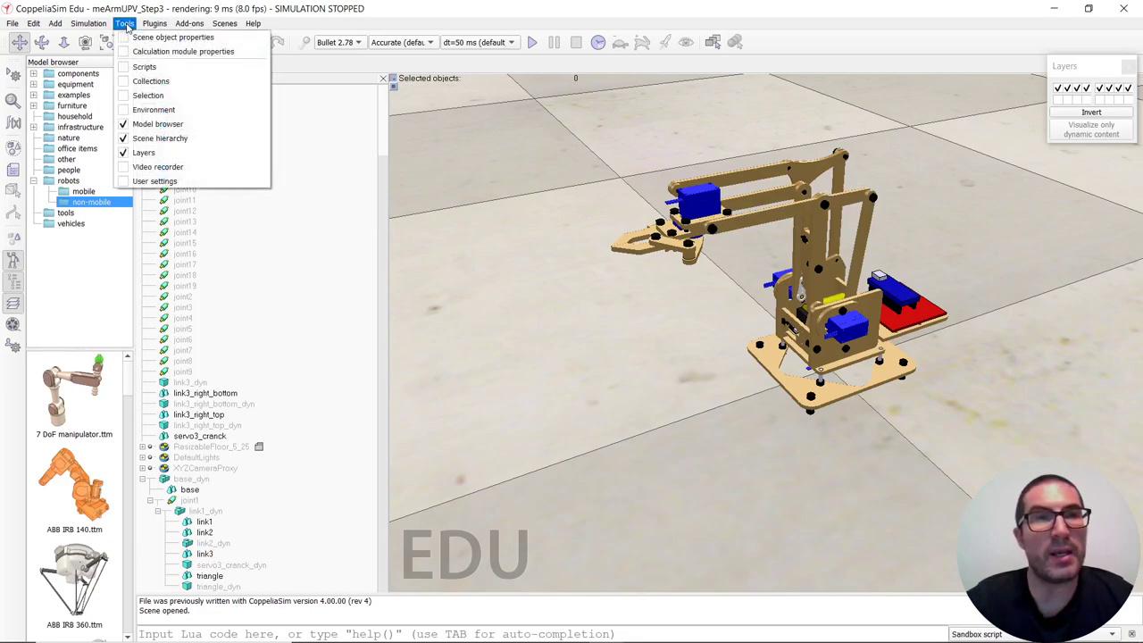
pyautogui.click(154, 72)
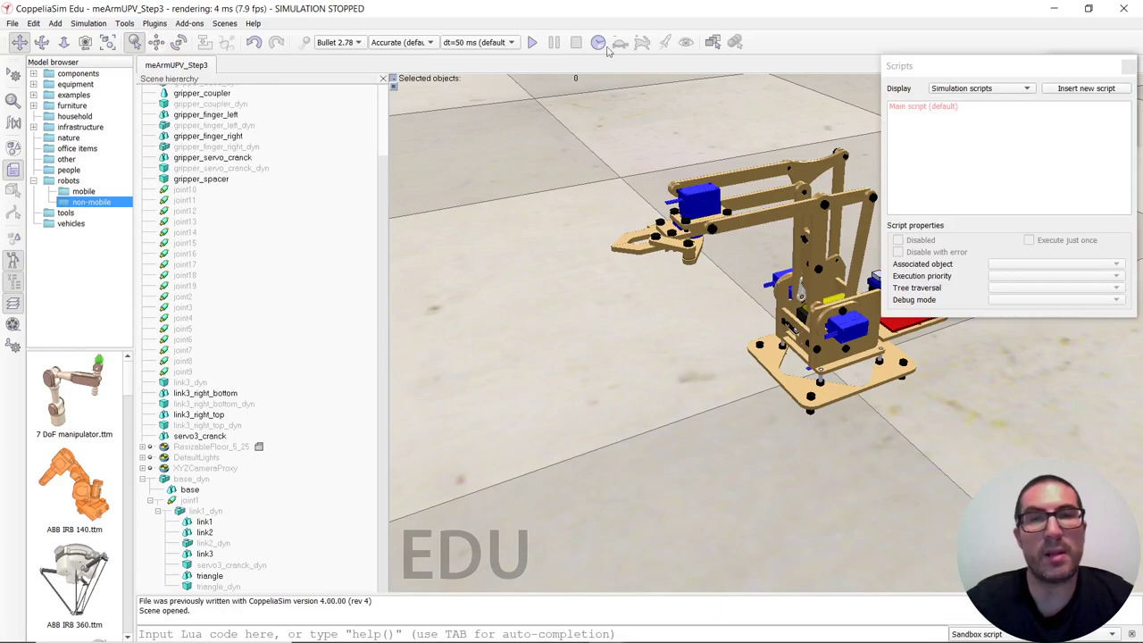
pyautogui.click(1086, 89)
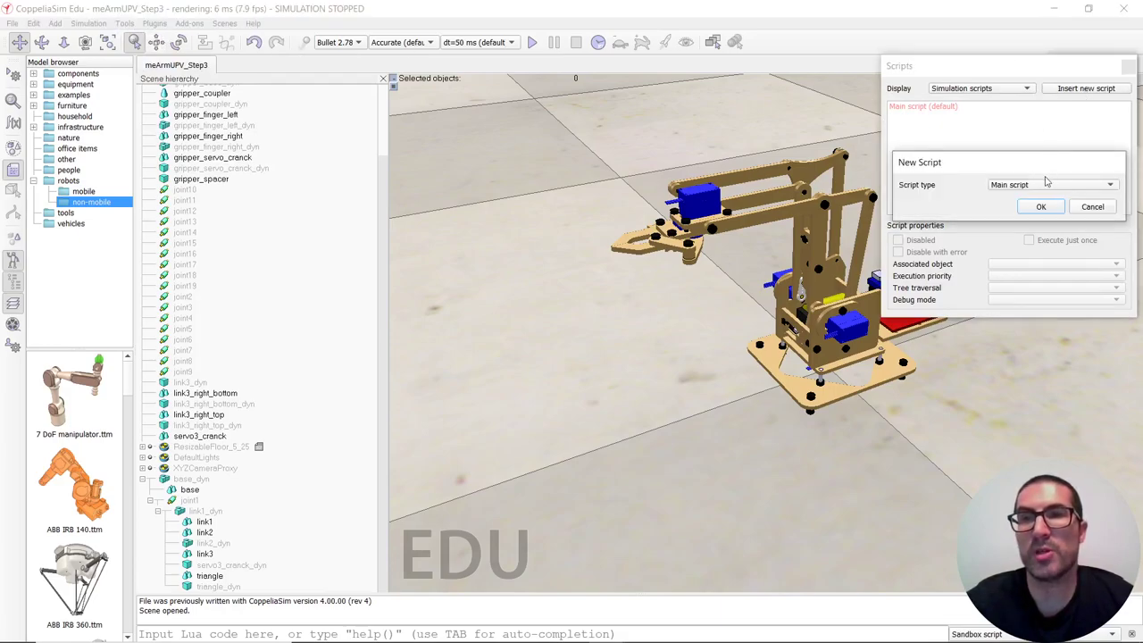
pyautogui.click(1045, 186)
pyautogui.click(1043, 211)
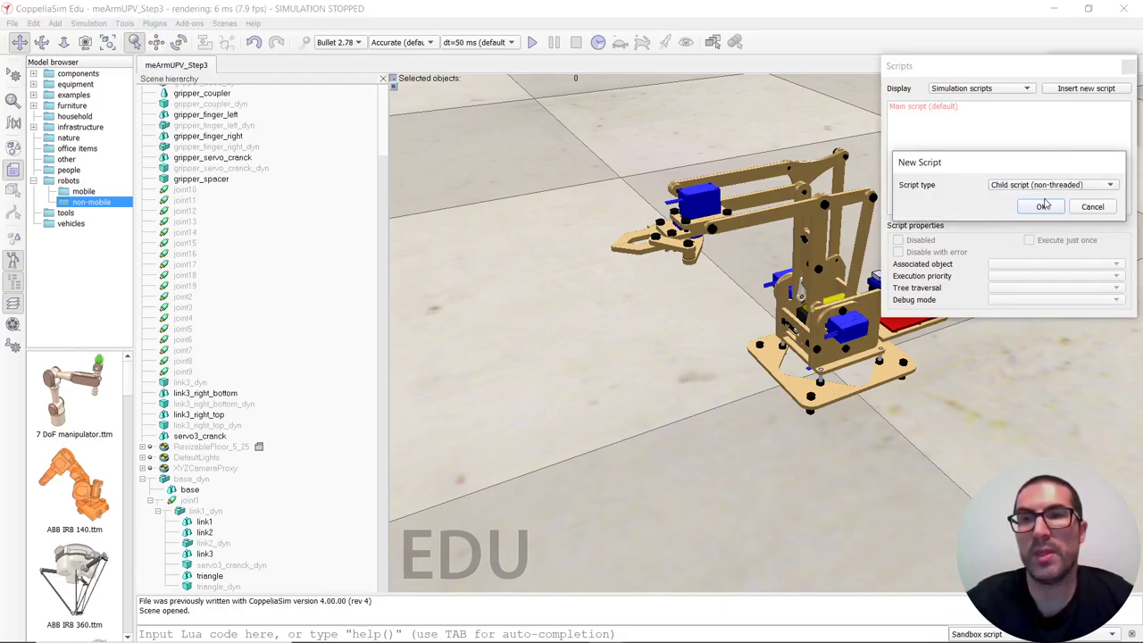
pyautogui.click(1043, 208)
# Associate the new non-threaded child script with the base_dyn object
pyautogui.click(959, 121)
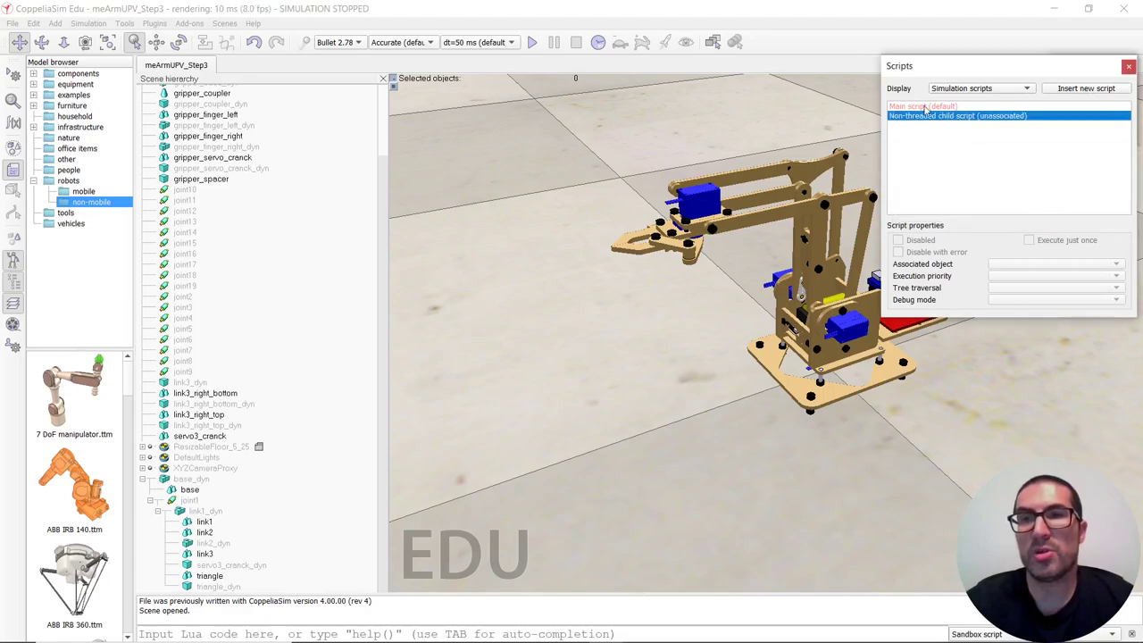
pyautogui.click(926, 108)
pyautogui.click(927, 117)
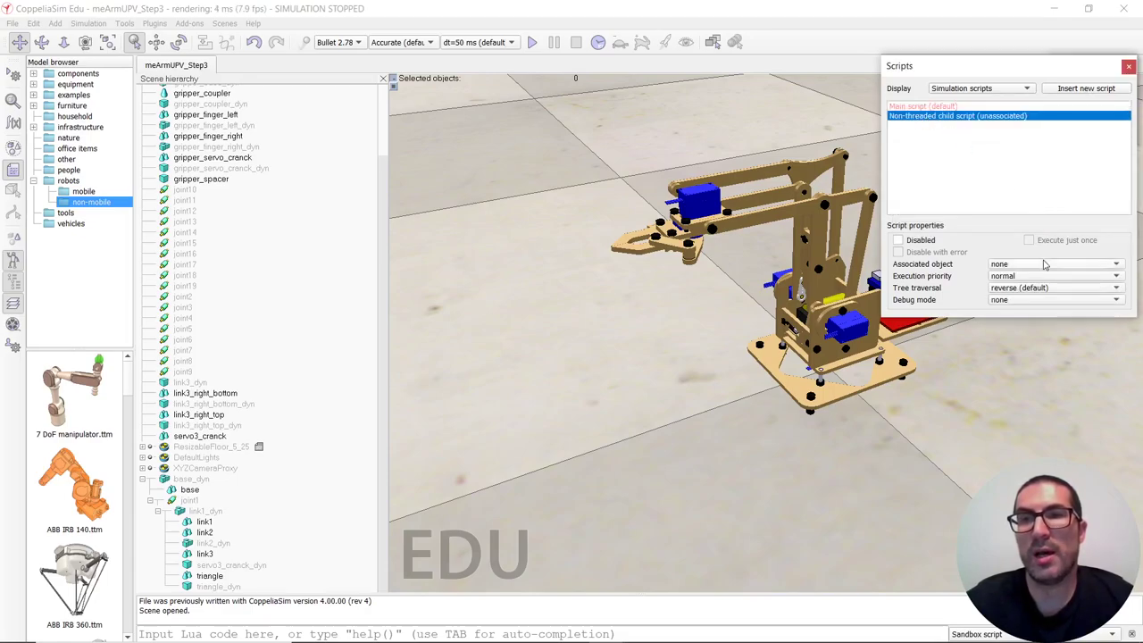
pyautogui.click(1045, 264)
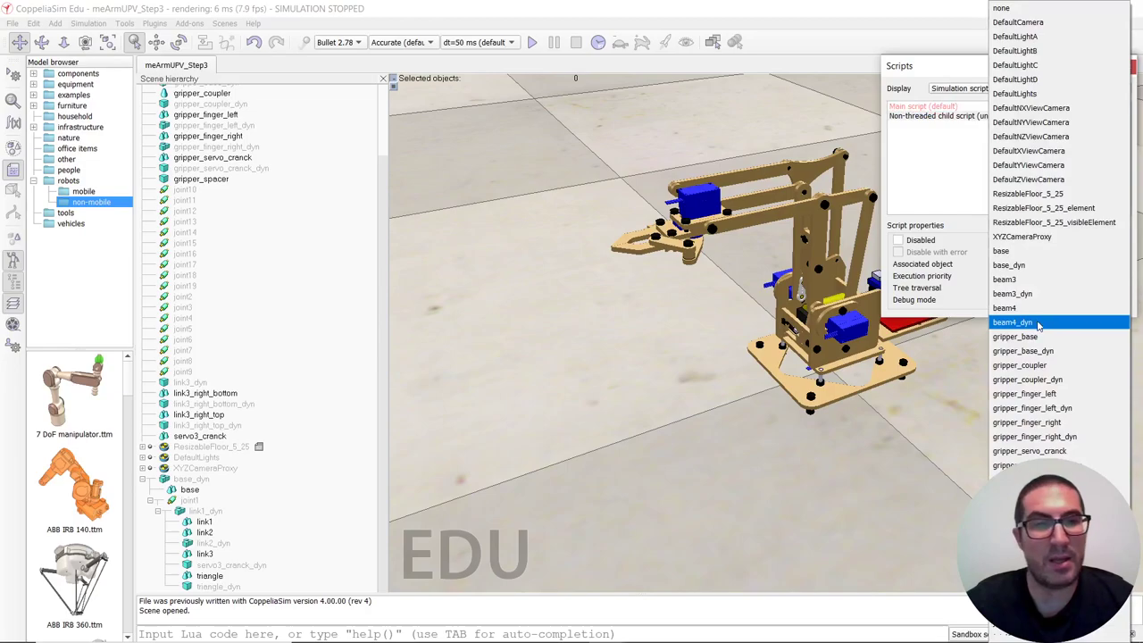
pyautogui.click(1027, 264)
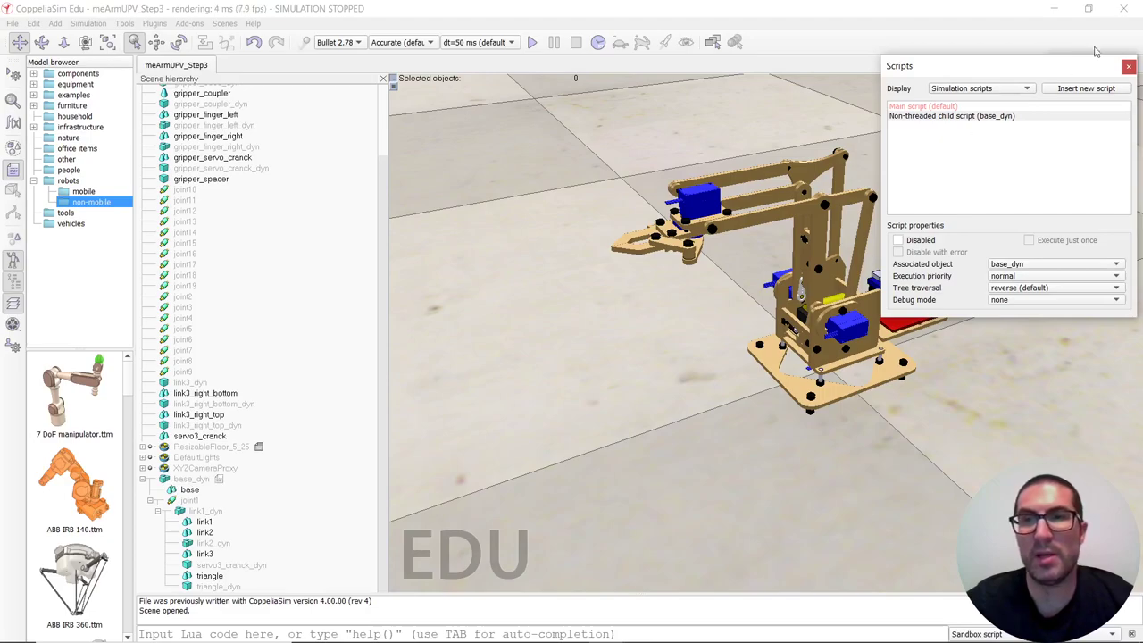
# Open the base_dyn child script for editing and move its window clear of the scene hierarchy
pyautogui.click(968, 118)
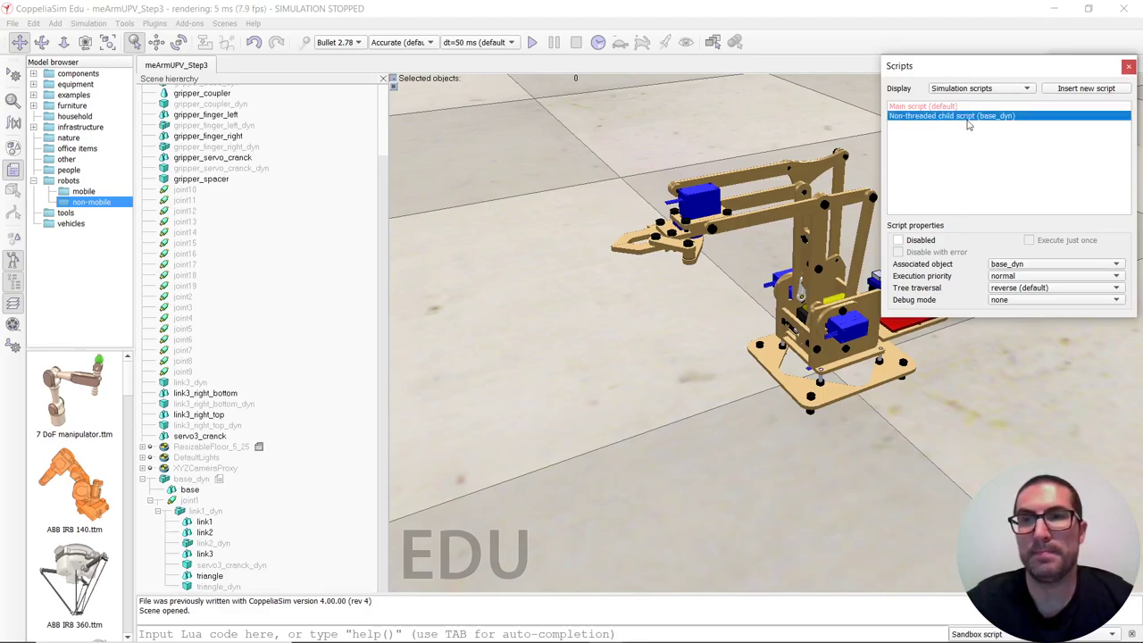
pyautogui.doubleClick(965, 117)
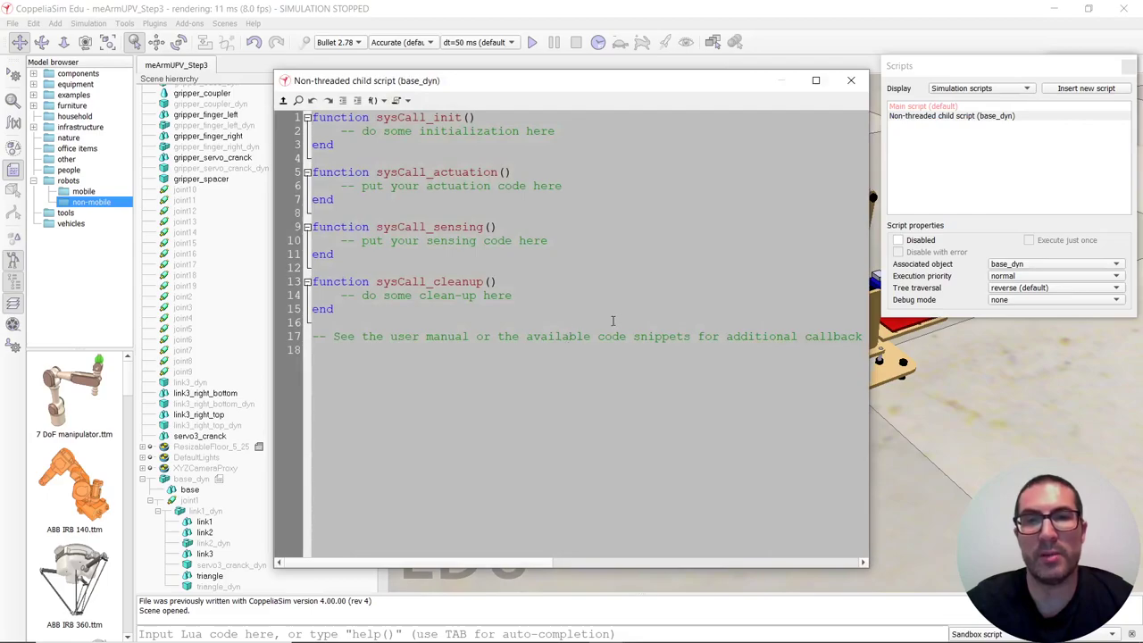
pyautogui.moveTo(695, 83); pyautogui.dragTo(941, 123)
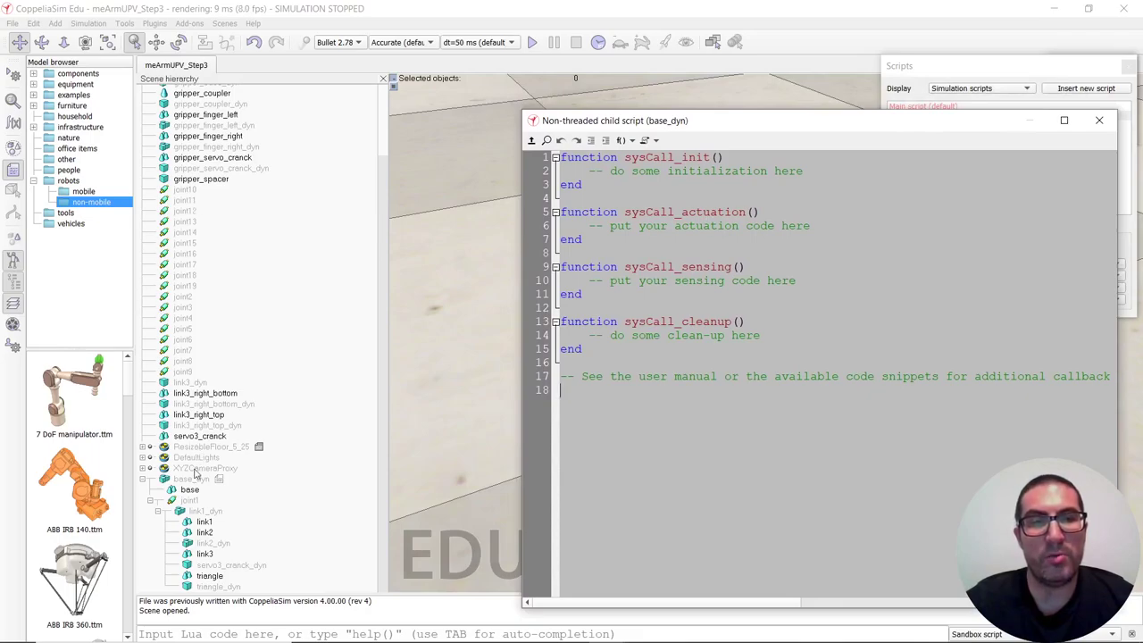
# Select joint1 in the scene hierarchy, move the base_dyn script window up, and switch to the draft script in Notepad++
pyautogui.click(189, 500)
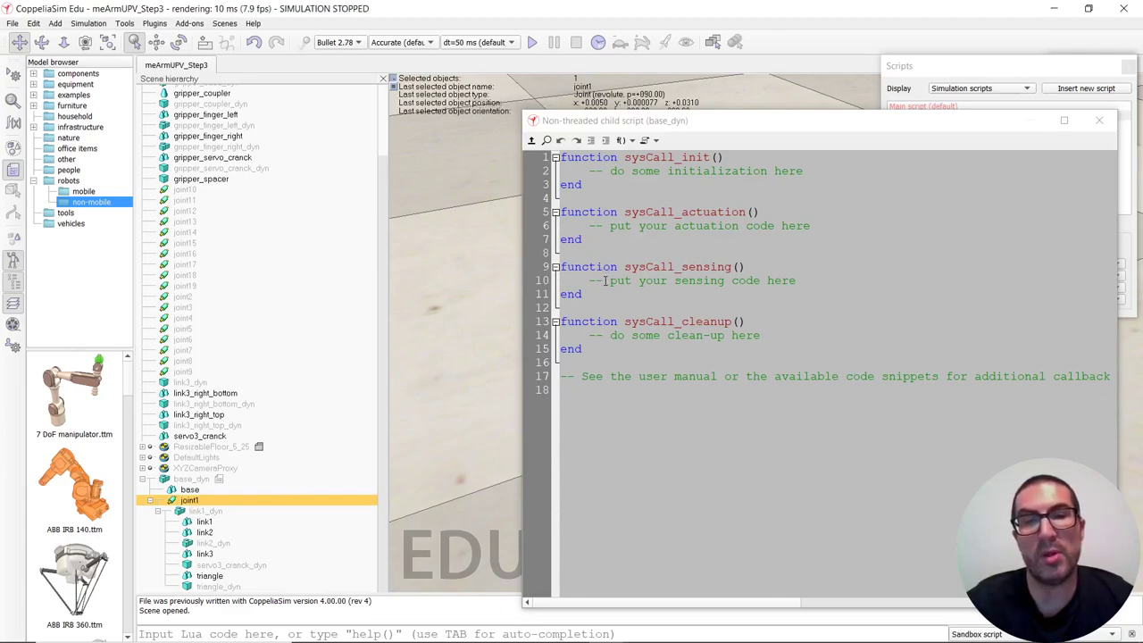
pyautogui.moveTo(635, 128); pyautogui.dragTo(551, 93)
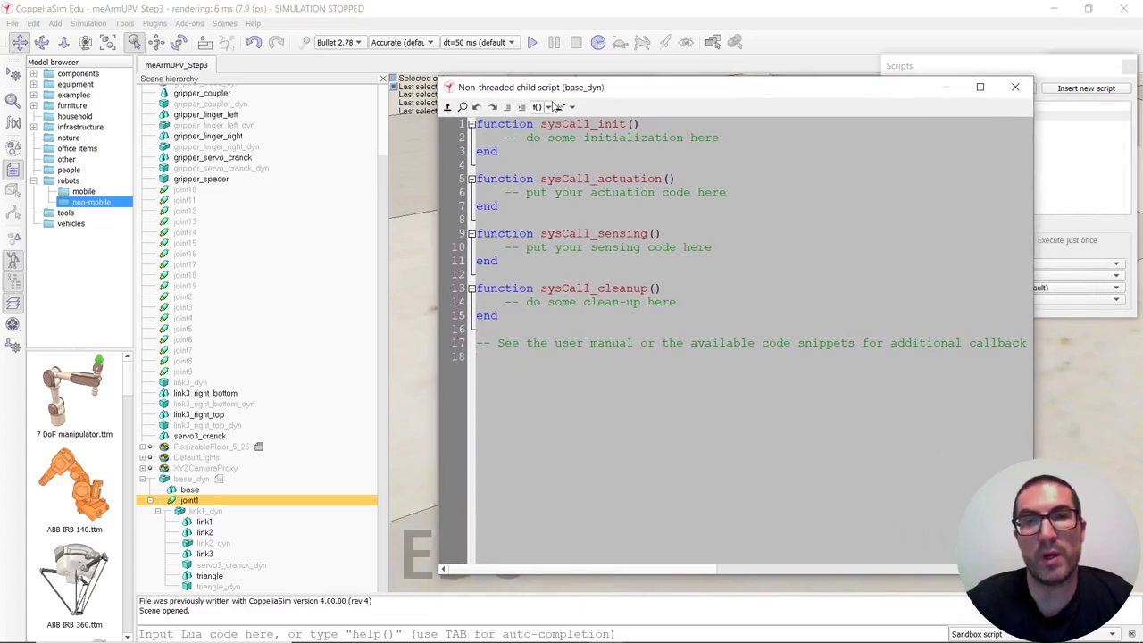
pyautogui.hotkey('alt', 'Tab')
pyautogui.press('Tab')
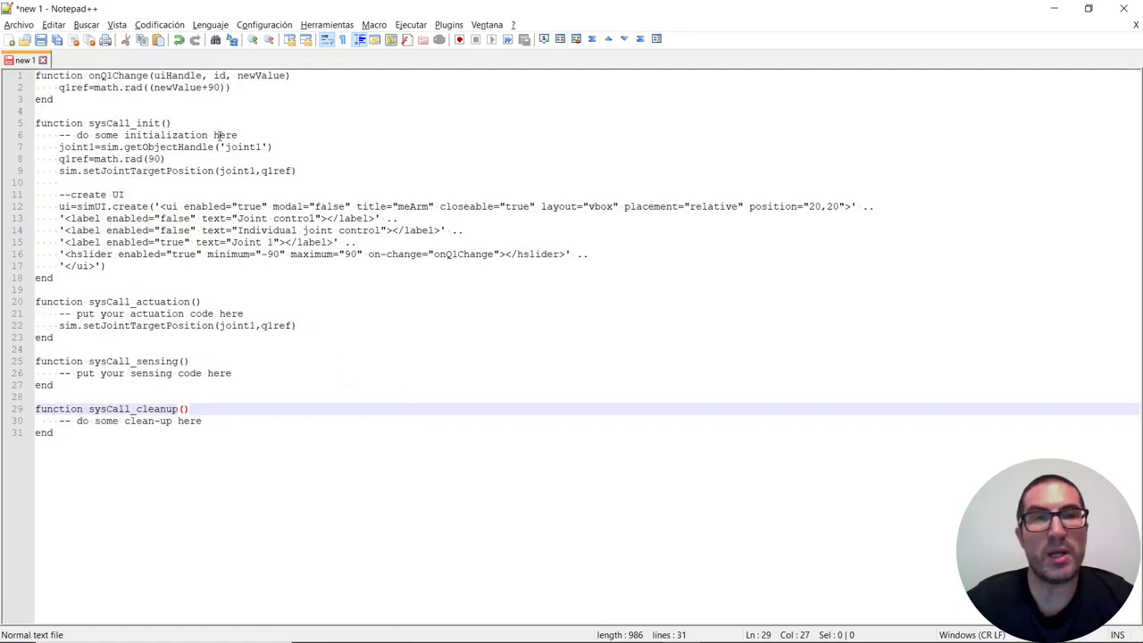
# Examine the sysCall_init lines that get the joint1 handle, define q1ref in radians and set the joint target position
pyautogui.moveTo(286, 146); pyautogui.dragTo(61, 148)
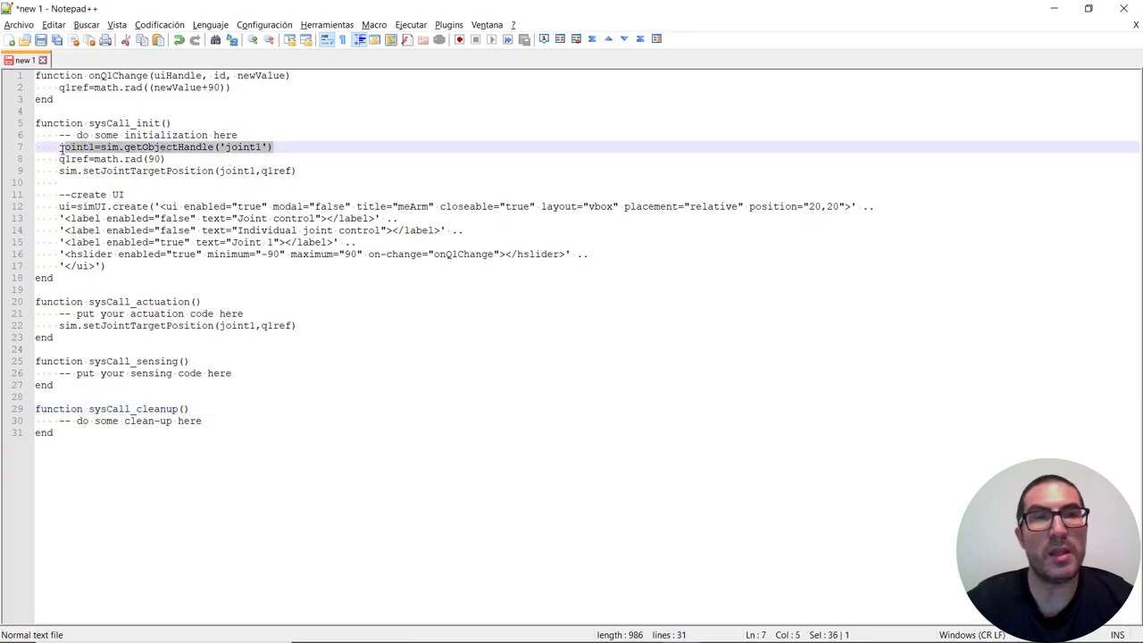
pyautogui.doubleClick(244, 148)
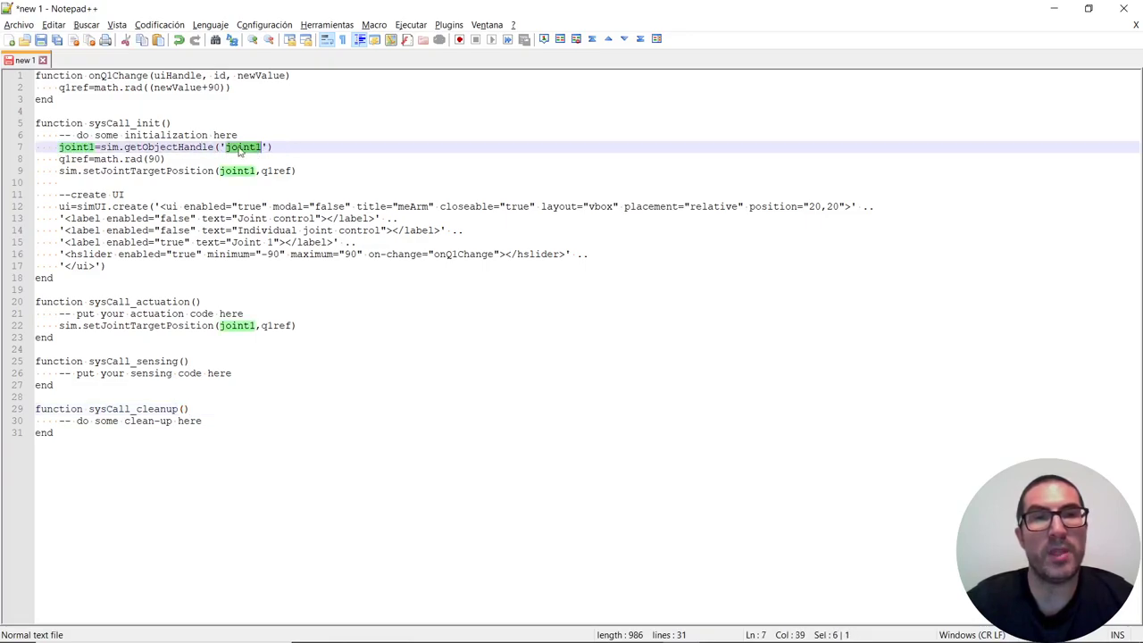
pyautogui.doubleClick(77, 147)
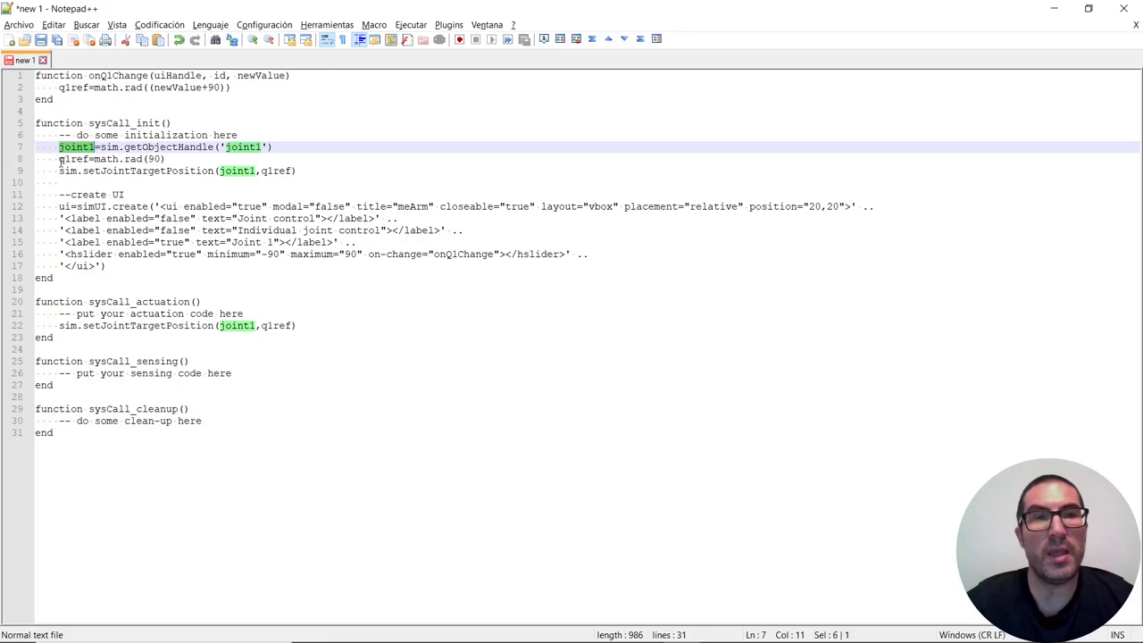
pyautogui.doubleClick(66, 161)
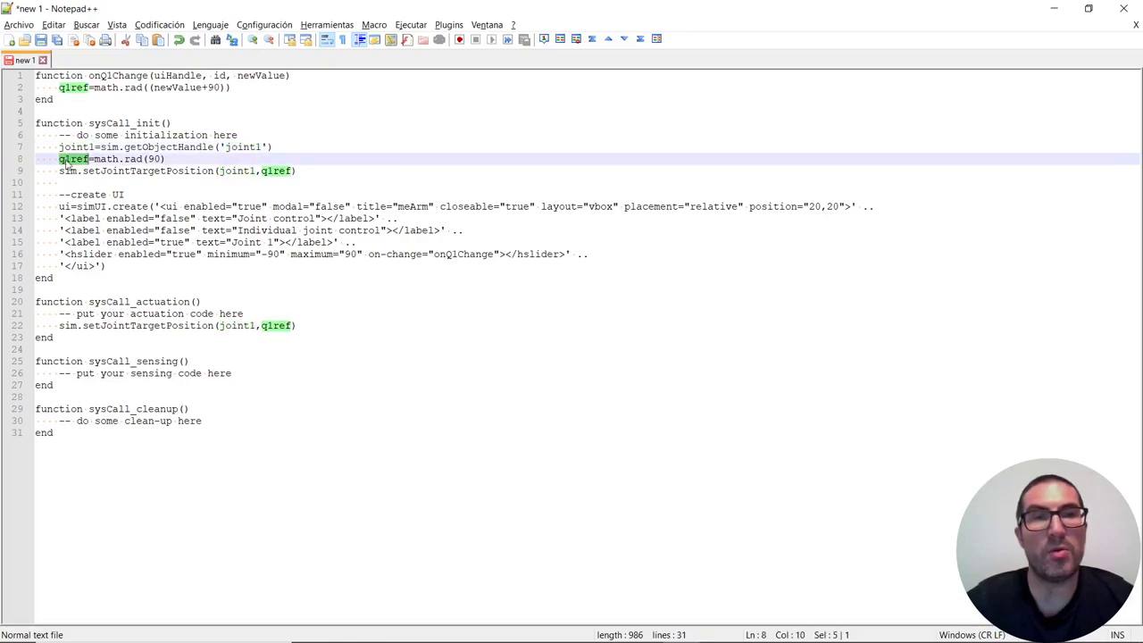
pyautogui.doubleClick(157, 171)
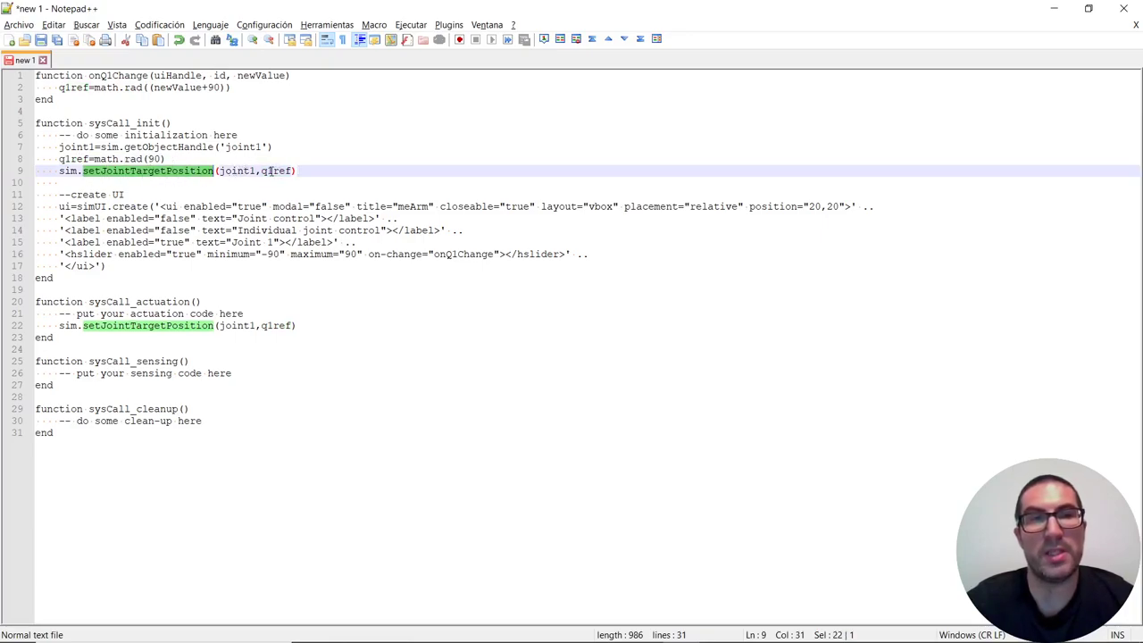
pyautogui.moveTo(94, 158); pyautogui.dragTo(145, 159)
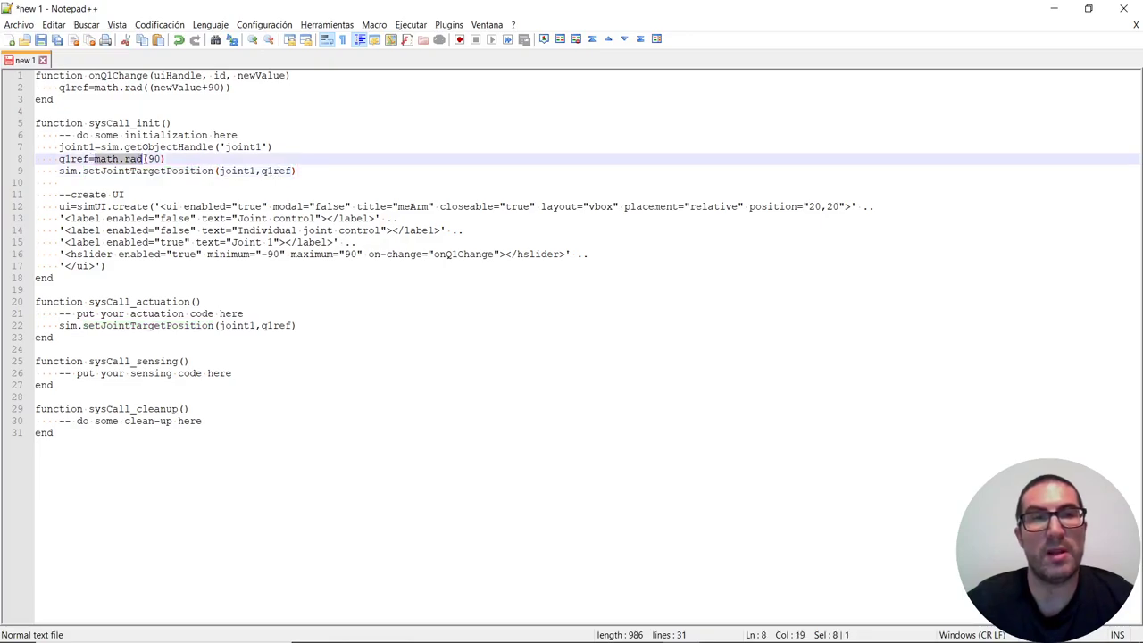
# Review the simUI.create block in sysCall_init, including the hslider line that calls onQ1Change
pyautogui.moveTo(59, 194); pyautogui.dragTo(123, 266)
pyautogui.click(127, 265)
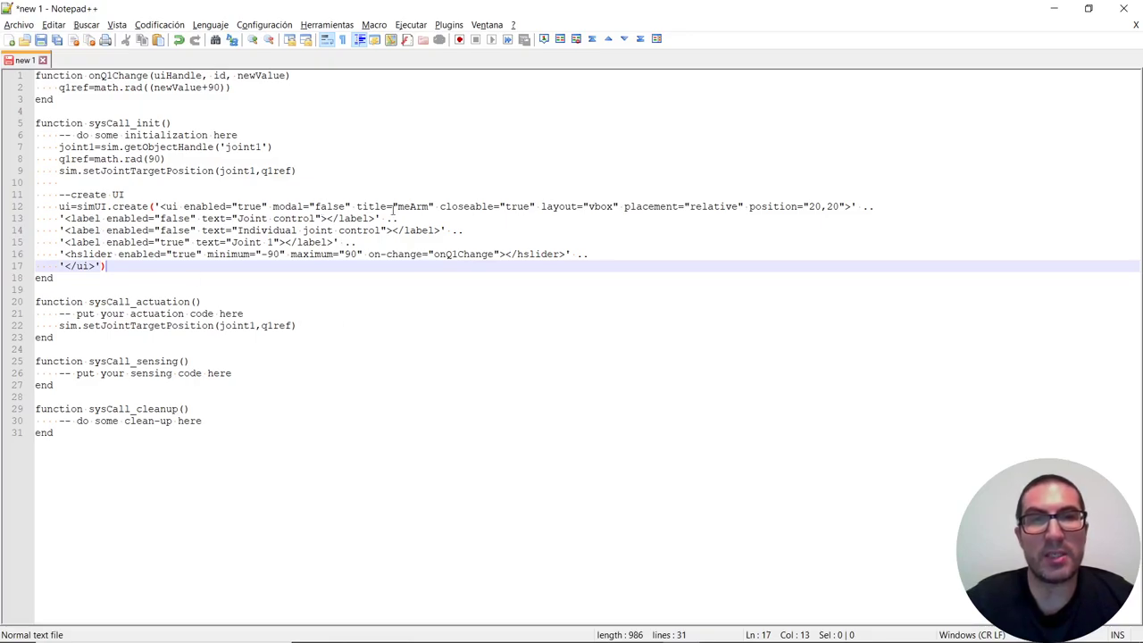
pyautogui.moveTo(60, 255); pyautogui.dragTo(638, 254)
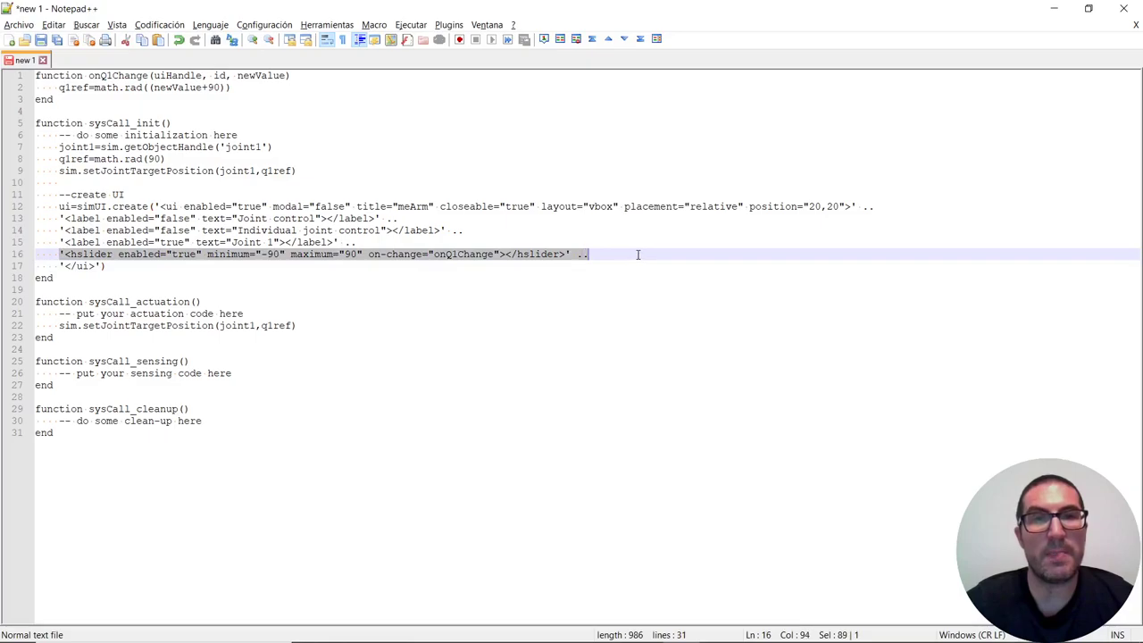
pyautogui.click(638, 254)
pyautogui.doubleClick(638, 254)
pyautogui.click(641, 254)
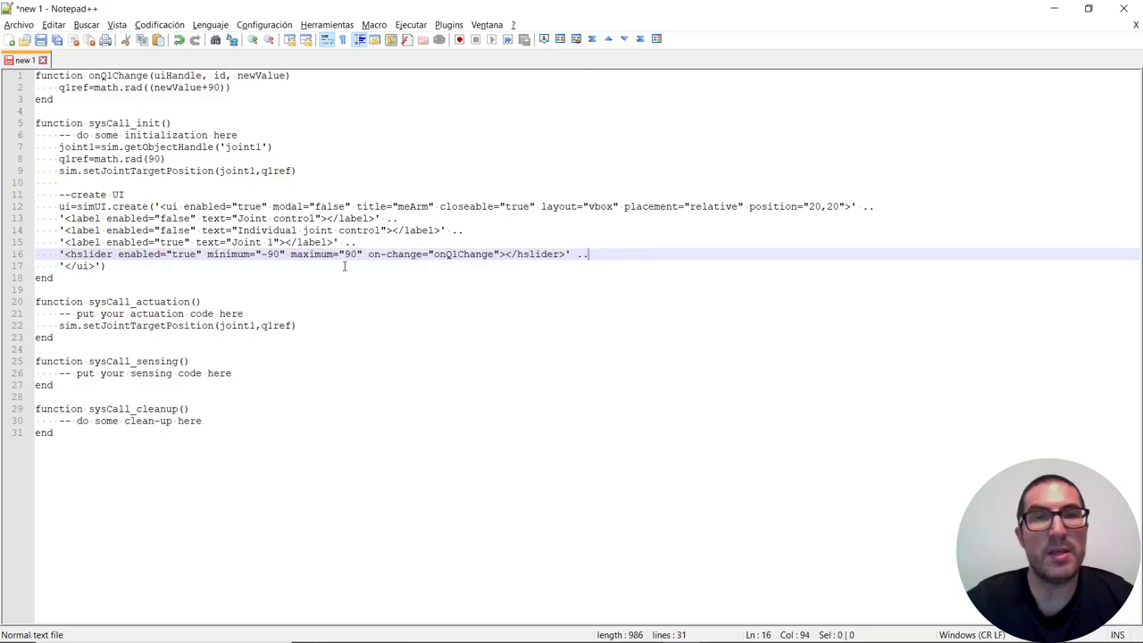